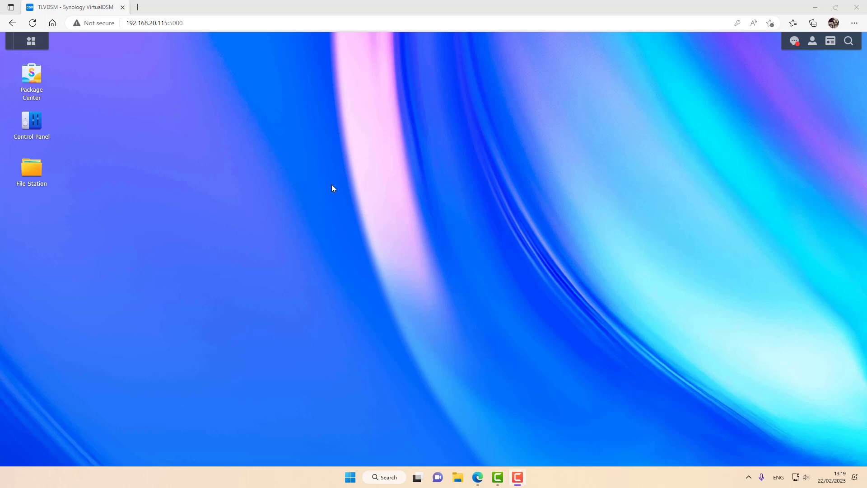
Step: Install the Active Backup for Microsoft 365 package from Package Center
left_click(32, 77)
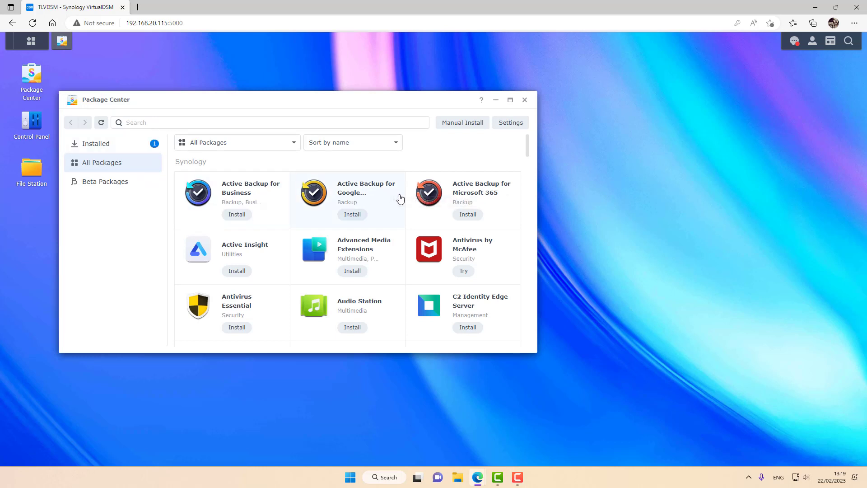
left_click(467, 215)
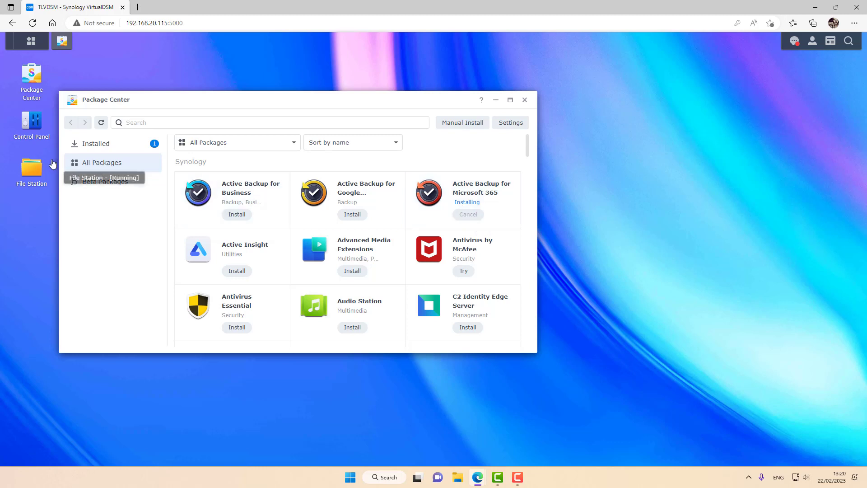
Step: Create shared folder 'Office 365 Backup' in Control Panel, accepting every wizard default
left_click(32, 122)
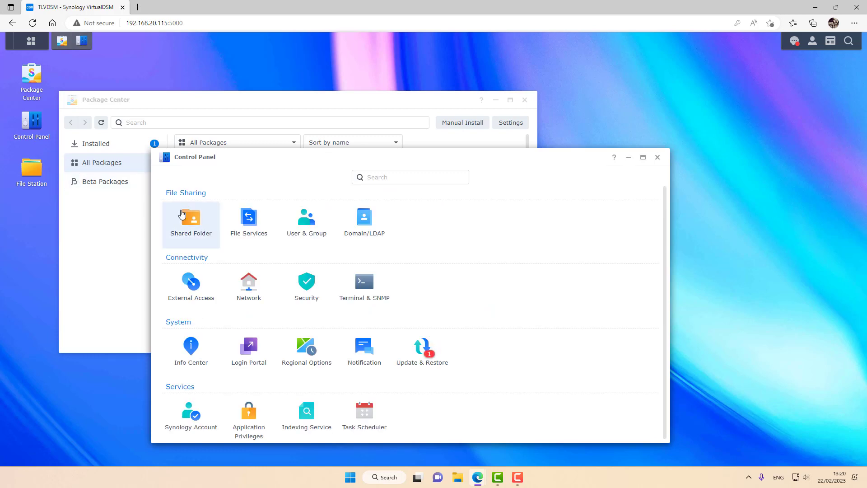
left_click(188, 218)
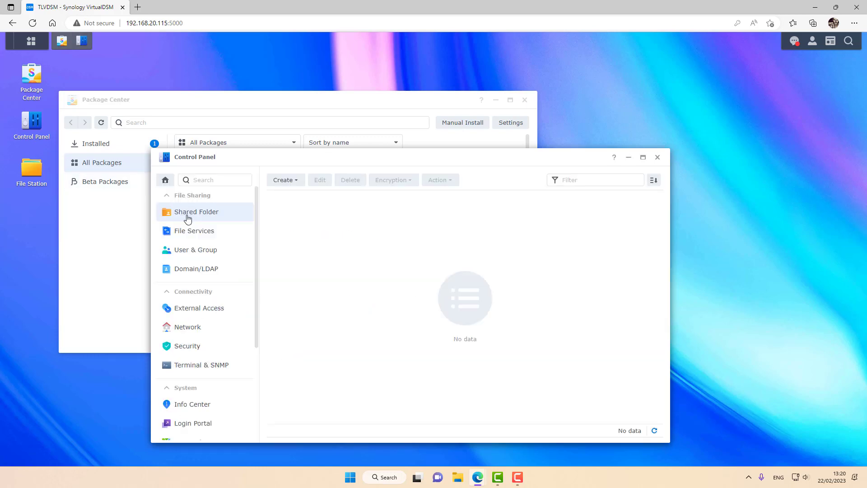
left_click(294, 182)
left_click(297, 199)
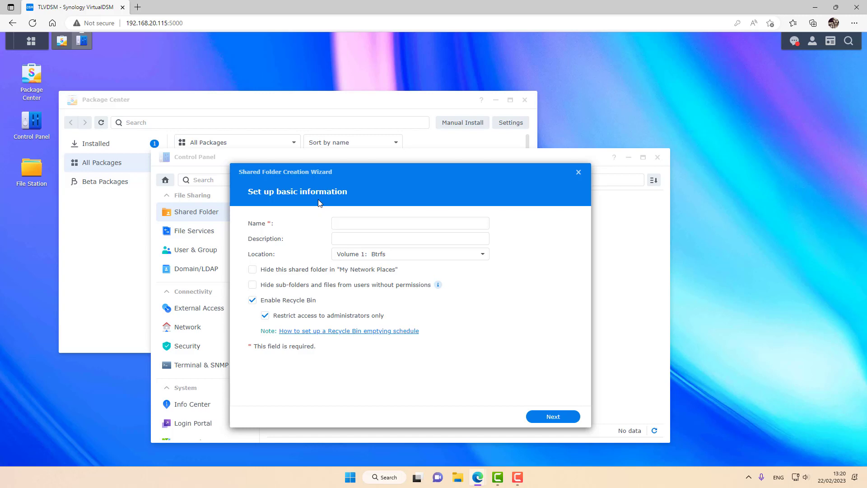
left_click(346, 222)
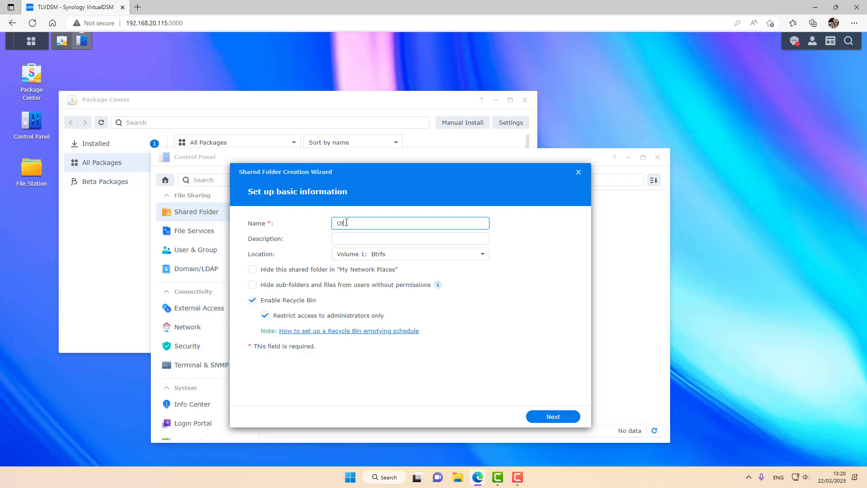
type("Office 36")
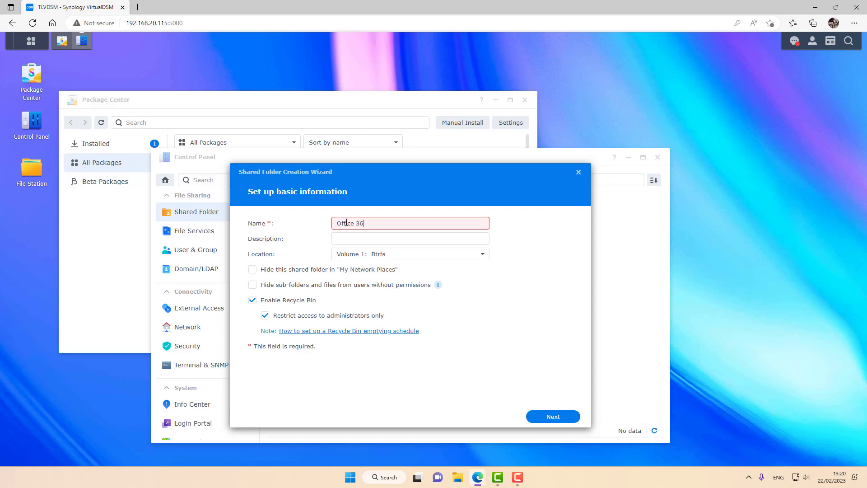
type("5 Backup")
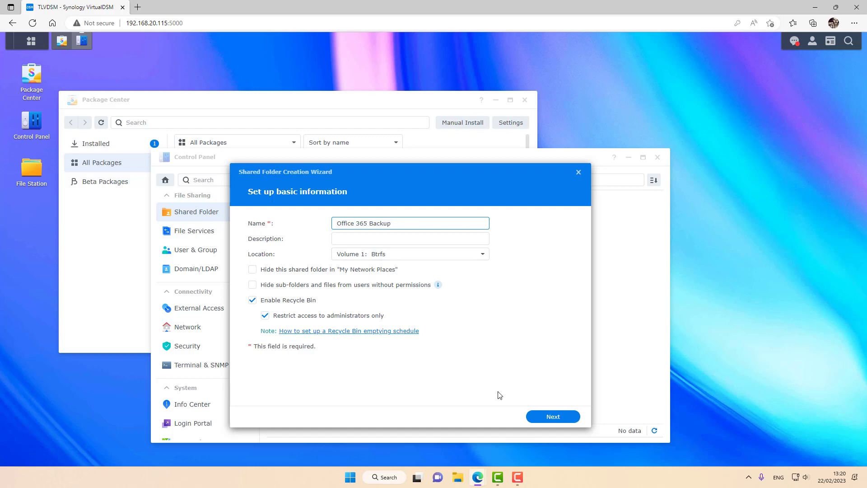
left_click(552, 419)
left_click(551, 419)
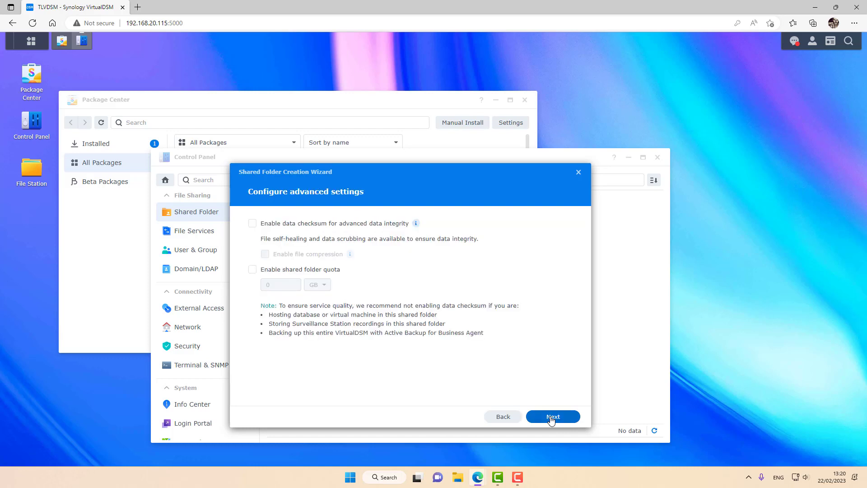
left_click(551, 419)
left_click(551, 419)
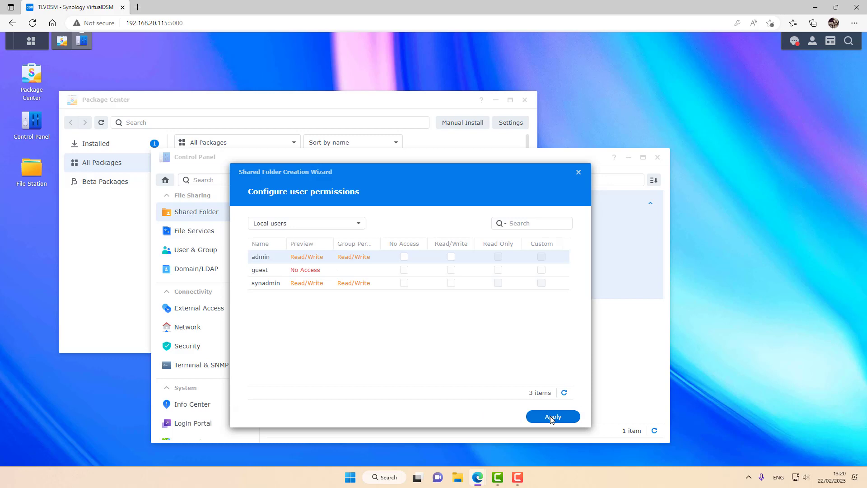
left_click(551, 417)
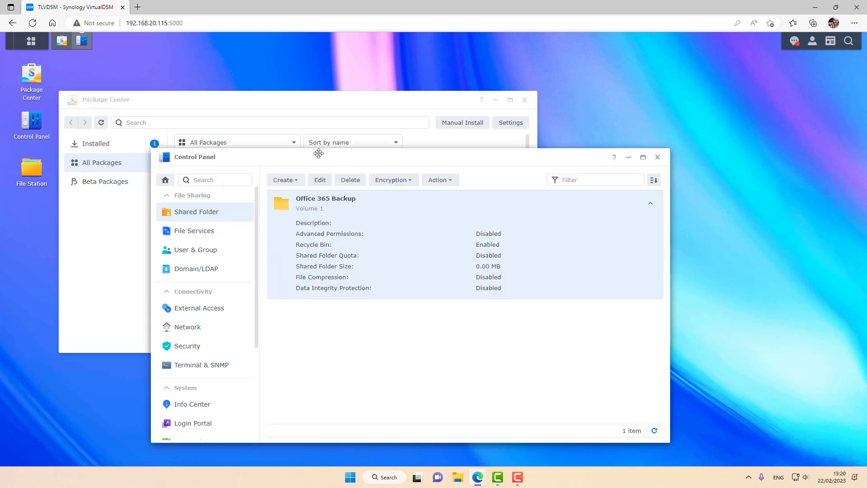
Step: Give system internal user ActiveBackup-Office365 Read/Write on the Office 365 Backup folder and save
left_click_drag(326, 158, 362, 178)
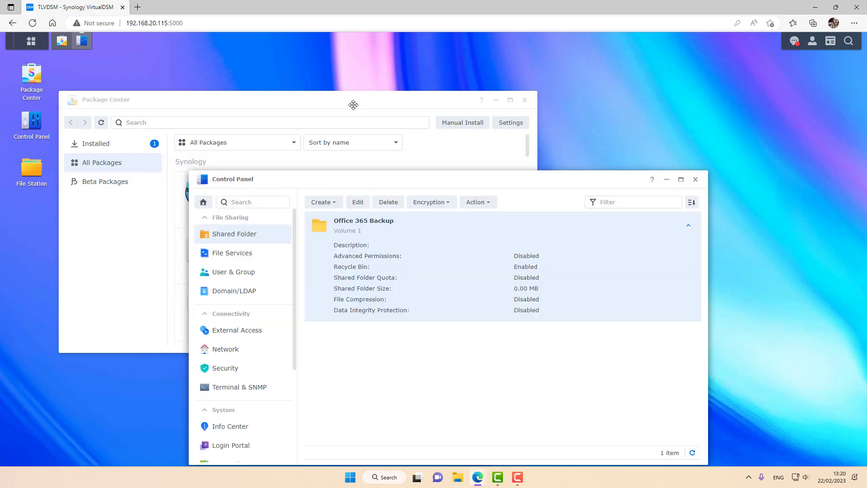
left_click_drag(353, 102, 336, 52)
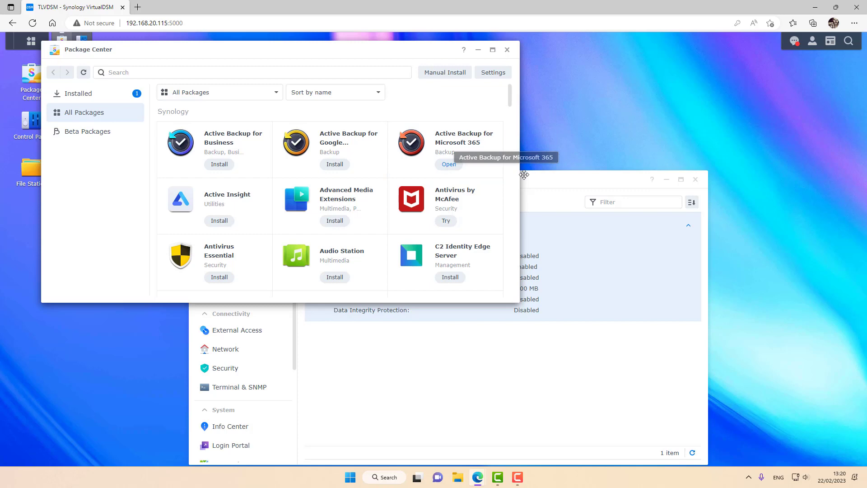
left_click_drag(544, 176, 579, 162)
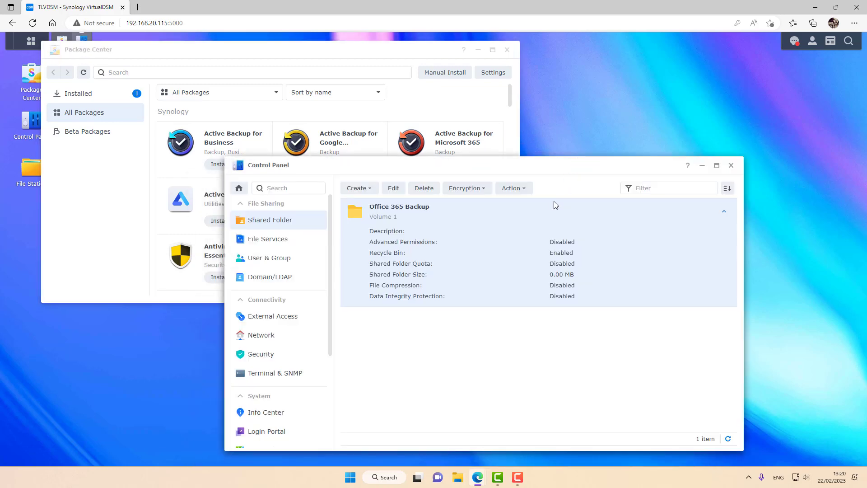
left_click(393, 189)
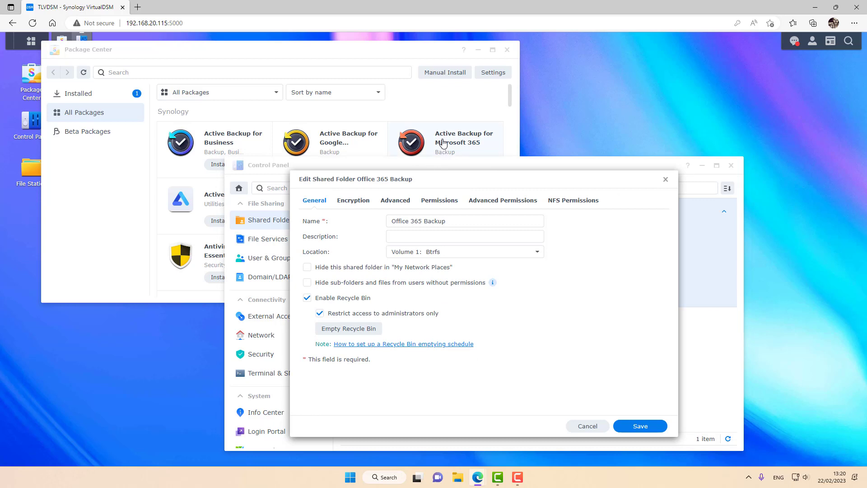
left_click(434, 201)
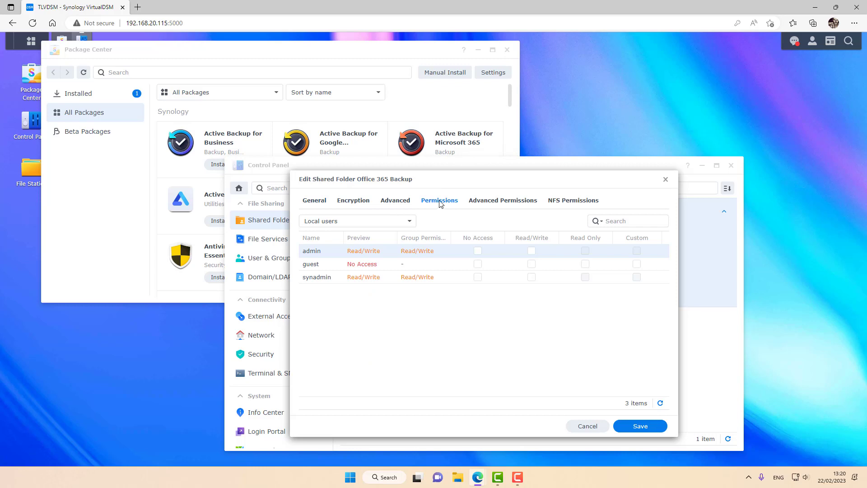
left_click(338, 220)
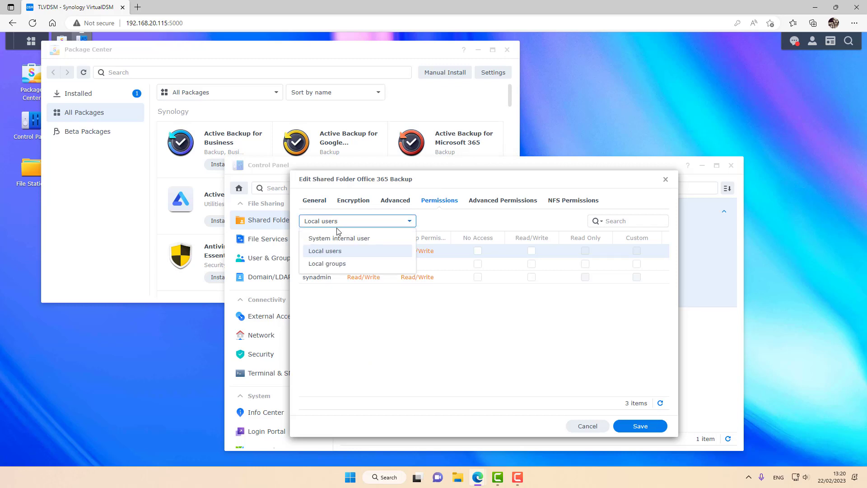
left_click(337, 238)
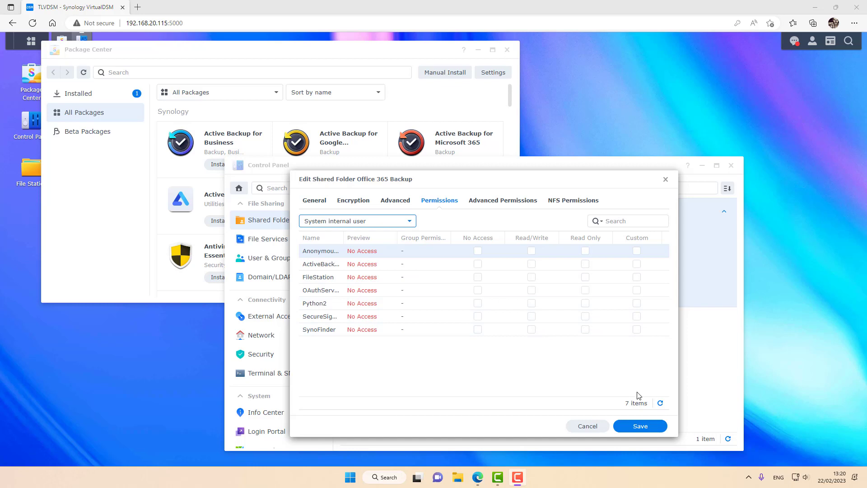
left_click_drag(384, 241, 404, 241)
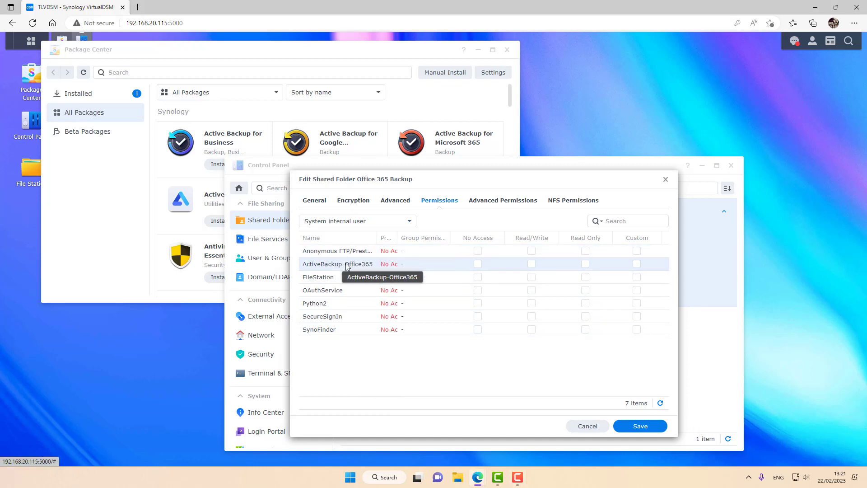
left_click(532, 264)
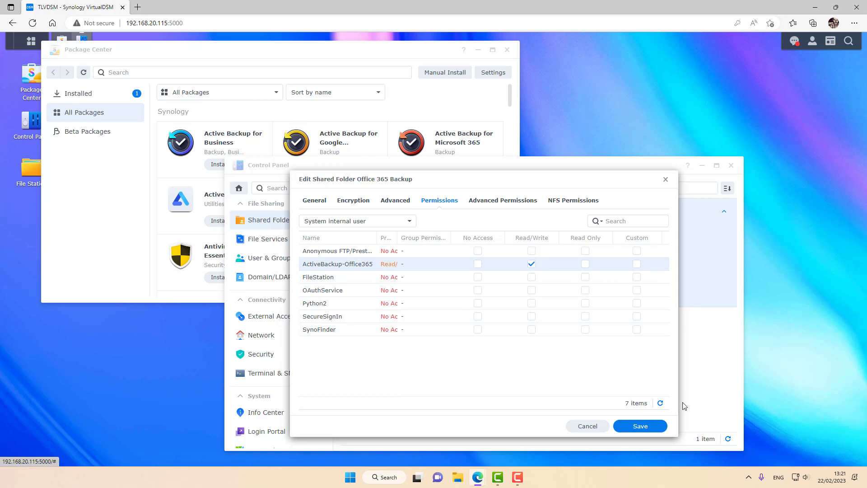
left_click_drag(560, 180, 543, 168)
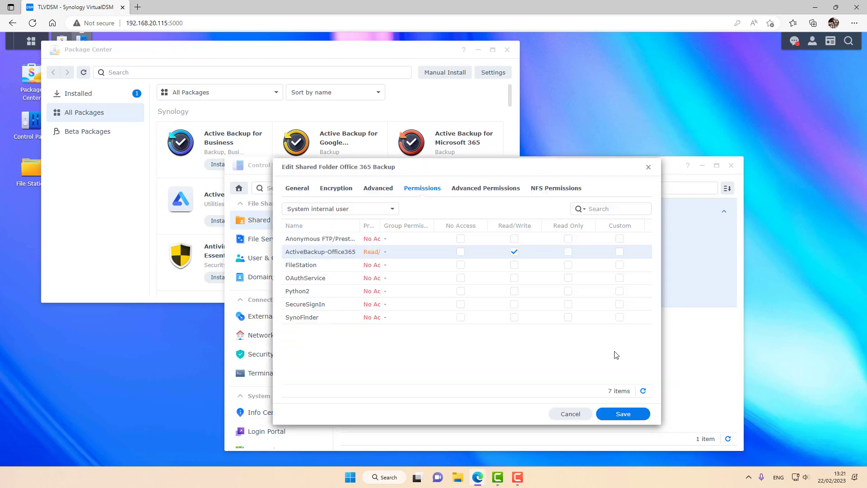
left_click(623, 414)
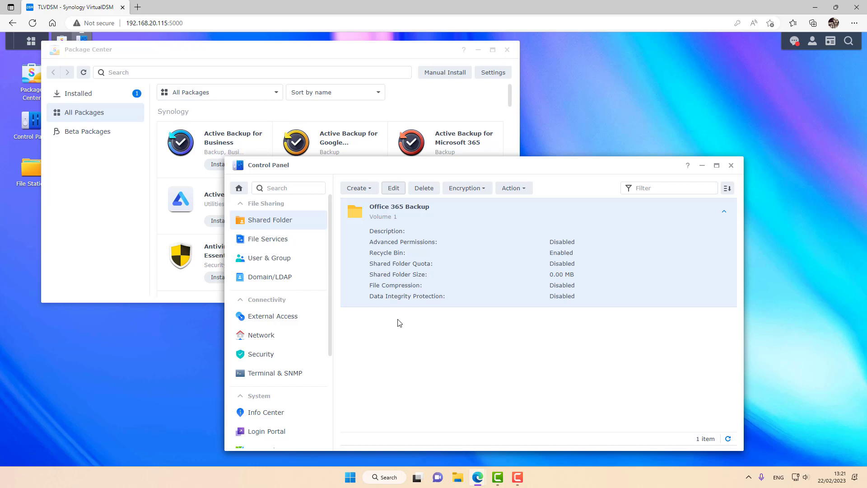
Step: Start a new user, entering the user name, a matching company e-mail address and the account password
left_click(307, 260)
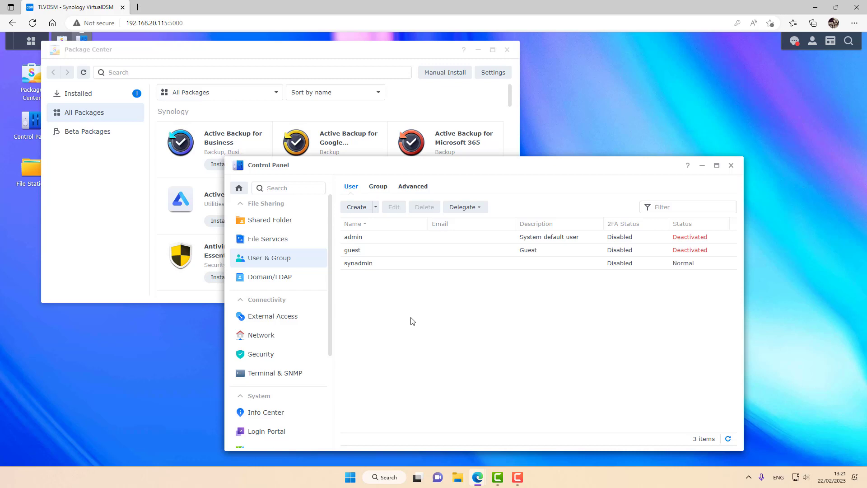
left_click(356, 206)
left_click(478, 235)
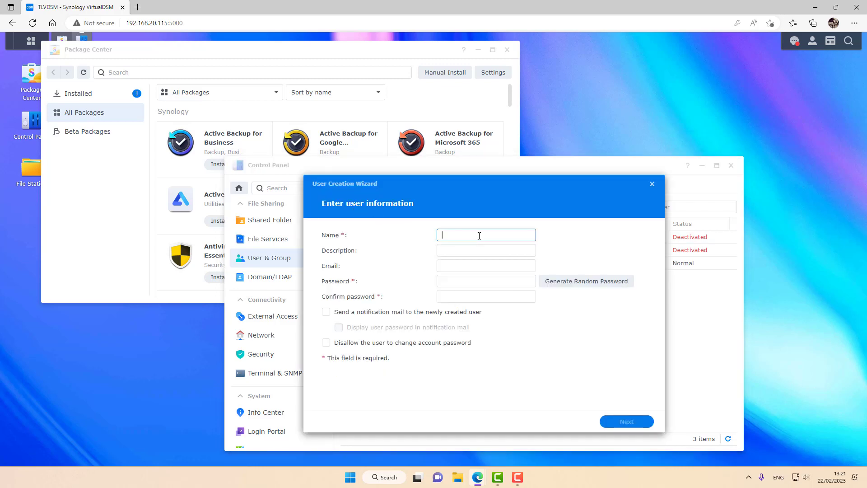
left_click_drag(493, 235, 424, 236)
key("ctrl+c")
left_click(485, 267)
key("ctrl+v")
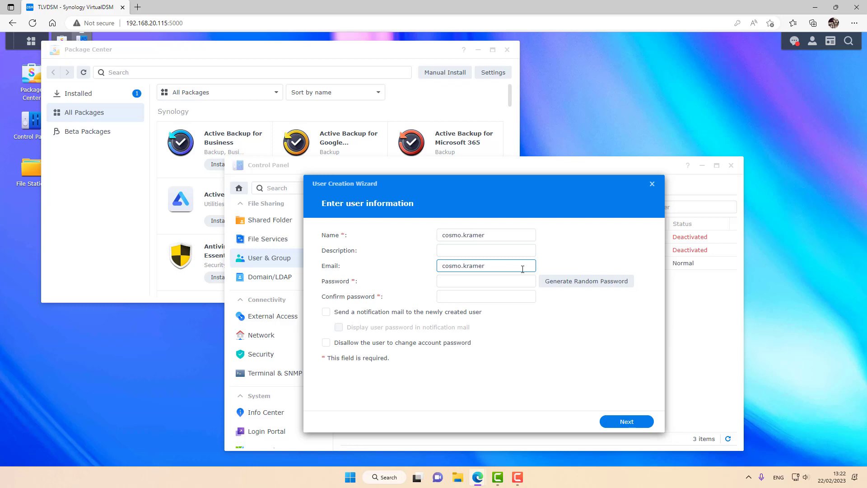
type("@blackcoffeenetworks.com")
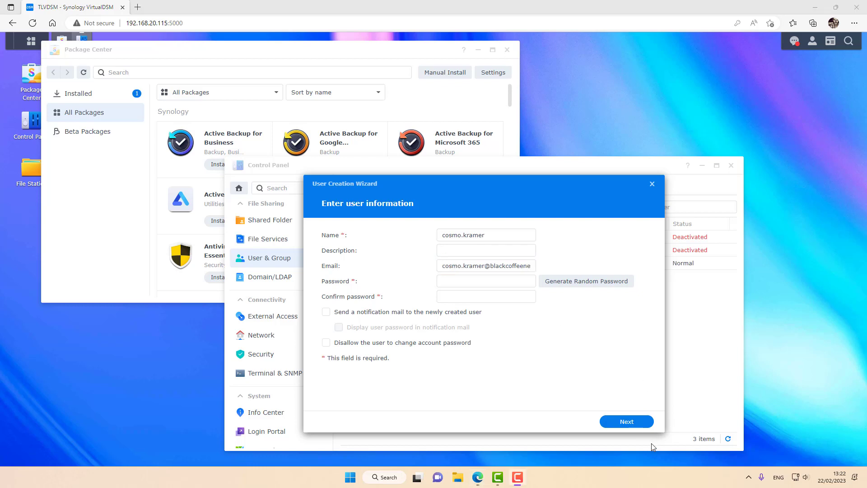
left_click(477, 282)
type("P")
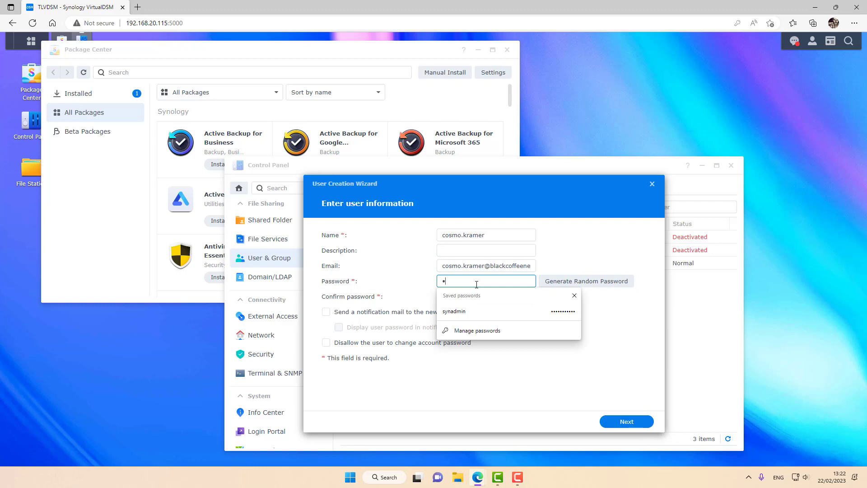
type("assword")
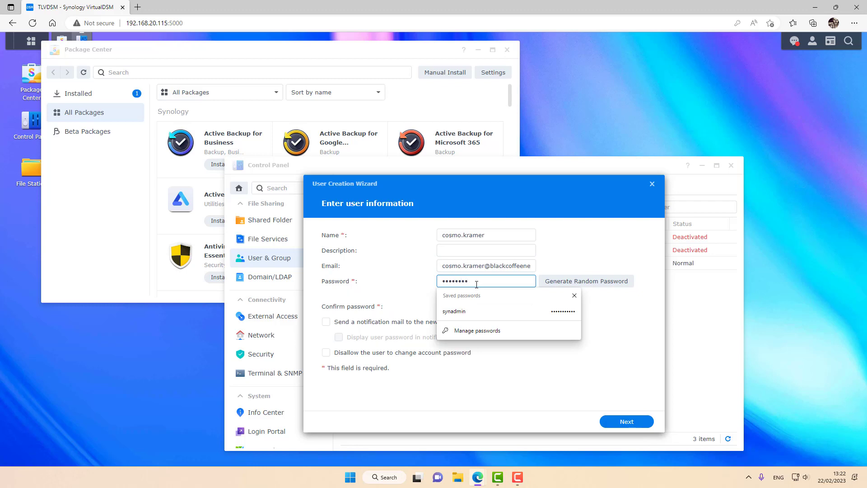
Step: Keep default groups, allow Active Backup for Microsoft 365 Portal access, and finish creating the user
left_click(634, 424)
left_click(635, 424)
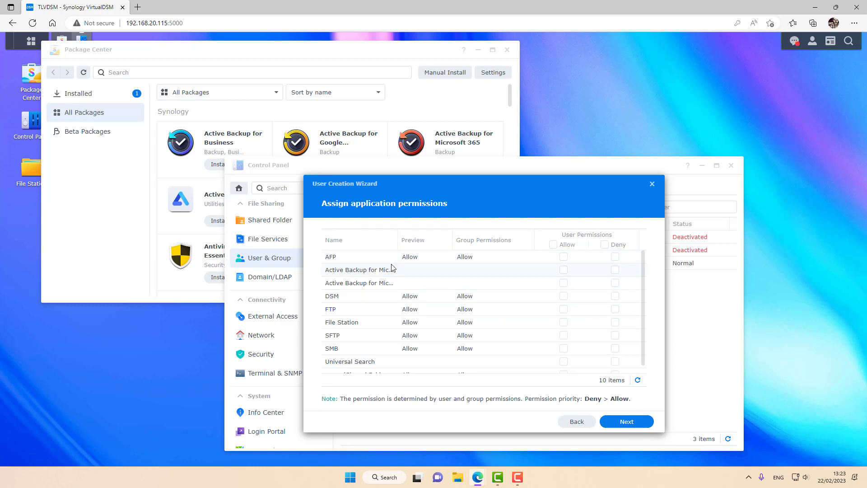
left_click_drag(397, 240, 455, 258)
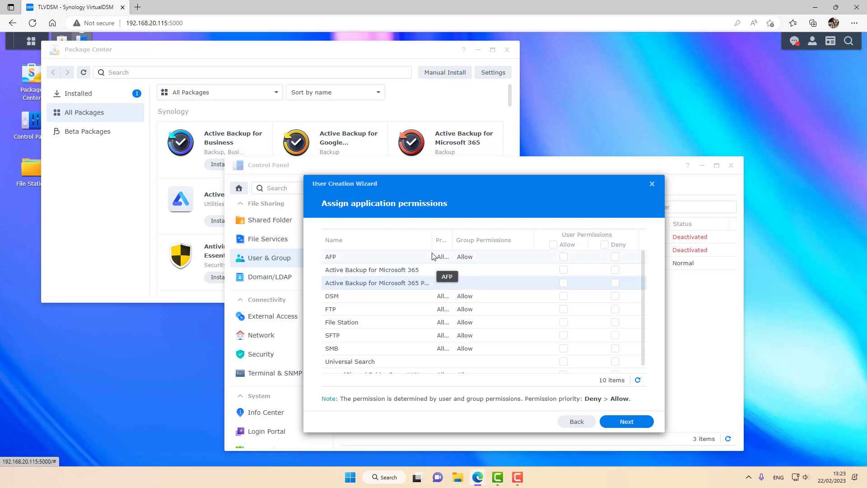
left_click_drag(430, 246, 415, 247)
left_click(563, 282)
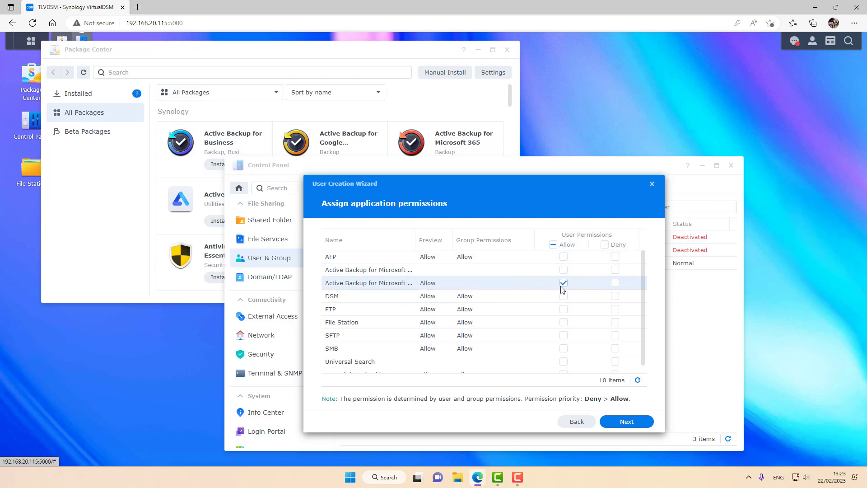
left_click(628, 423)
left_click(628, 423)
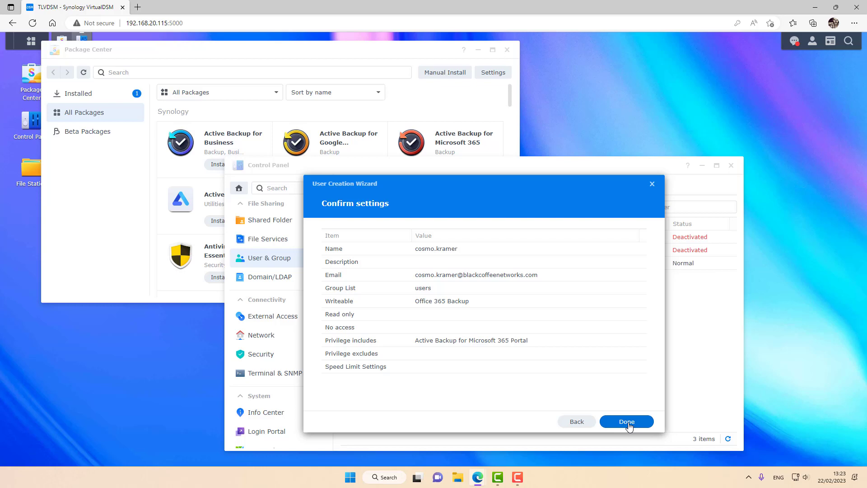
left_click(628, 422)
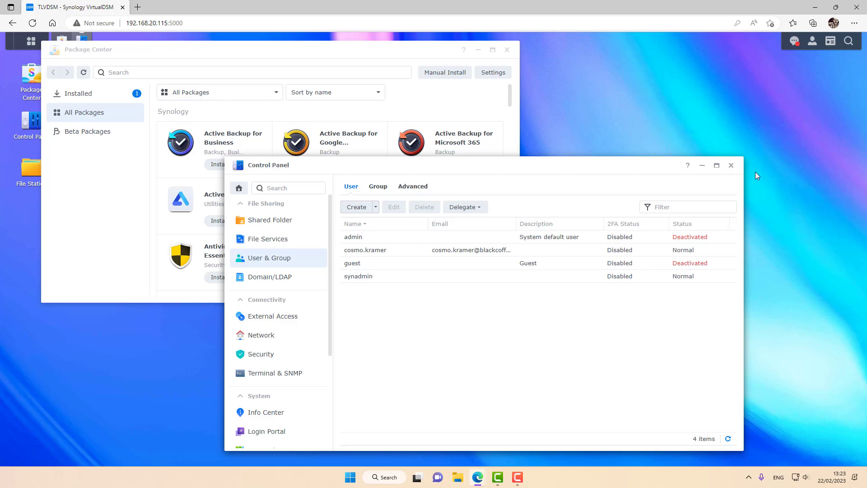
Step: Close Control Panel and Package Center, launch and activate Active Backup for Microsoft 365, and begin a backup task
left_click(731, 166)
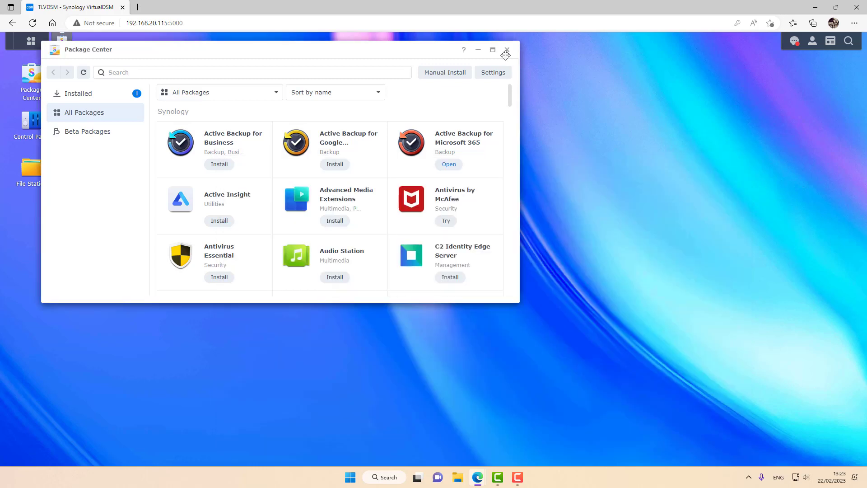
left_click(507, 51)
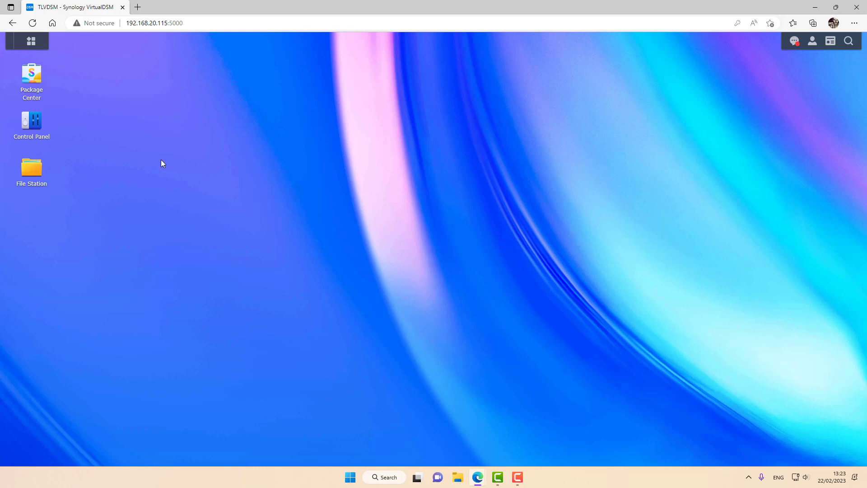
left_click(24, 46)
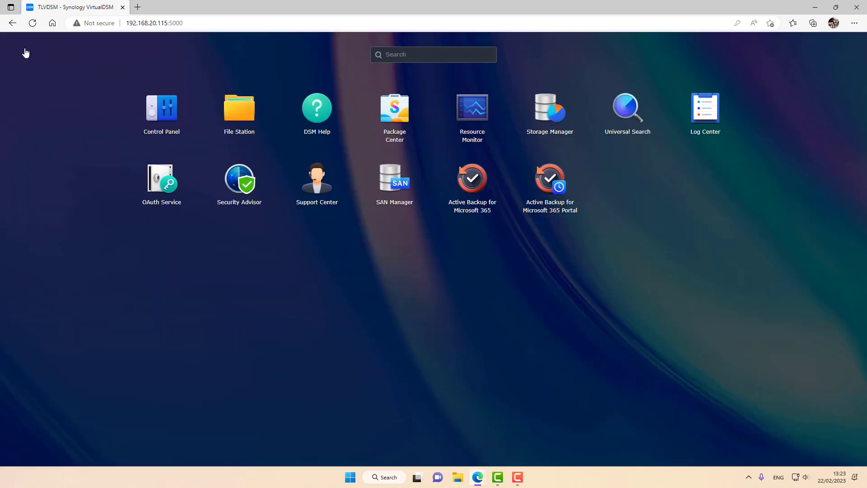
left_click(468, 182)
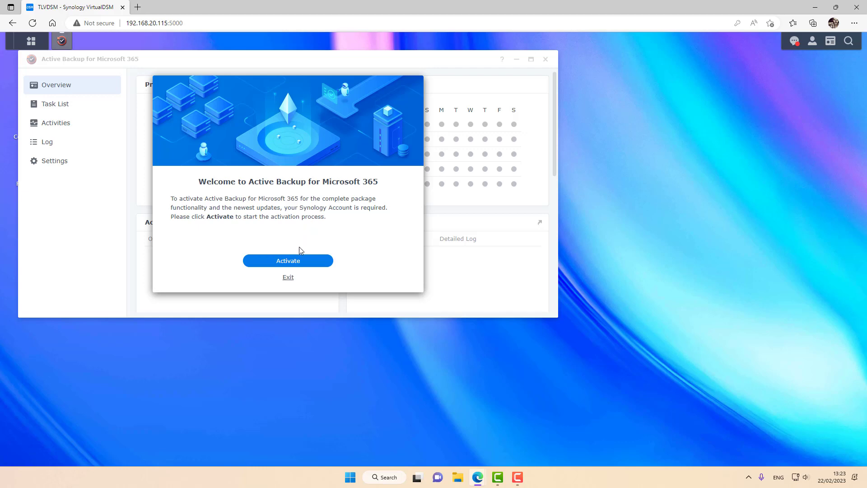
left_click(303, 264)
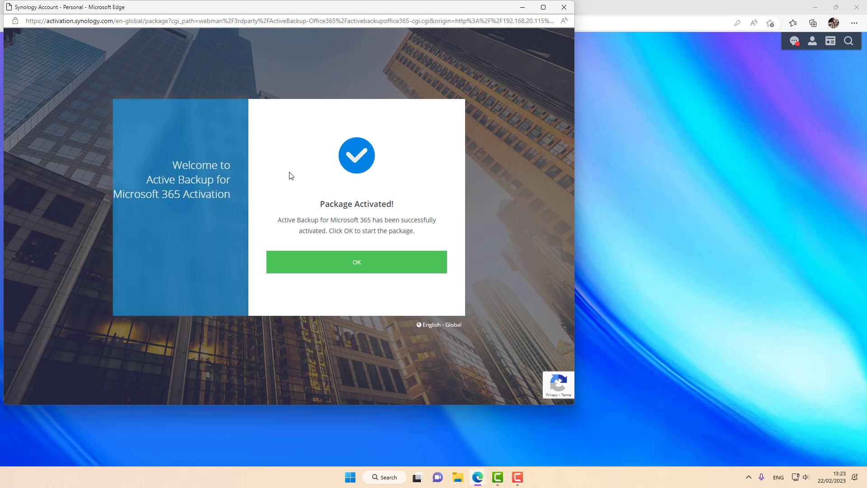
left_click(351, 269)
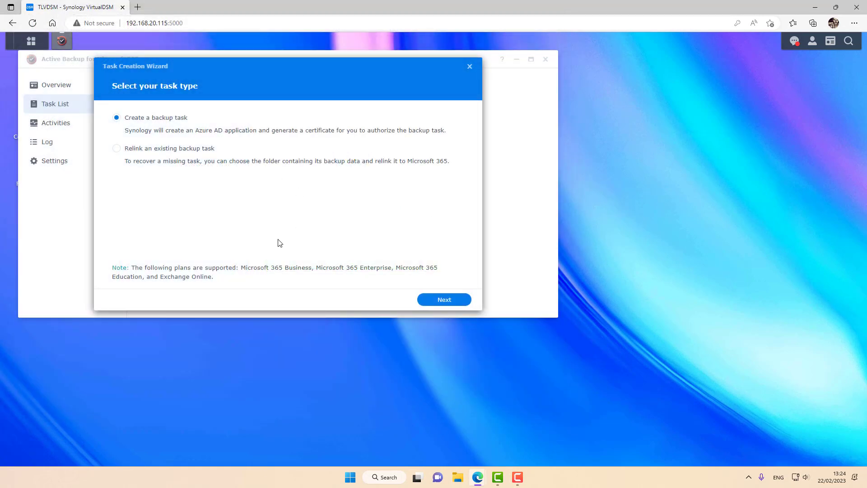
left_click(438, 302)
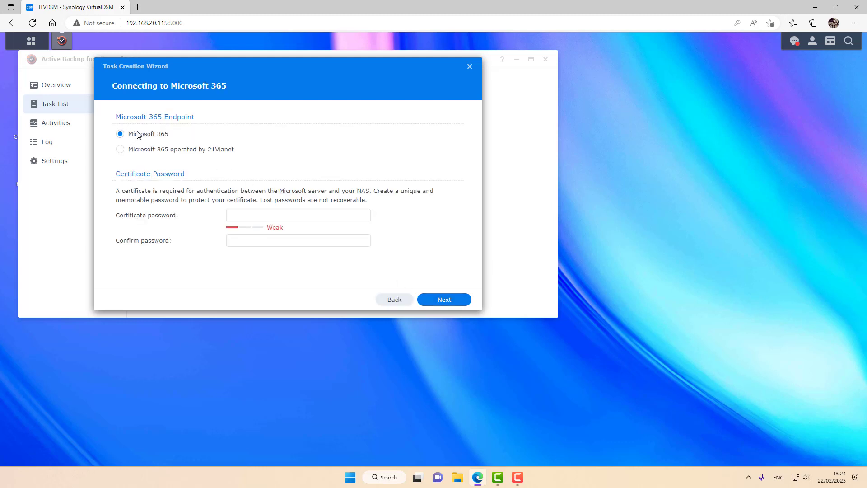
Step: Enter the same password in Certificate password and Confirm password, dismissing the browser's saved-password suggestions
left_click(240, 215)
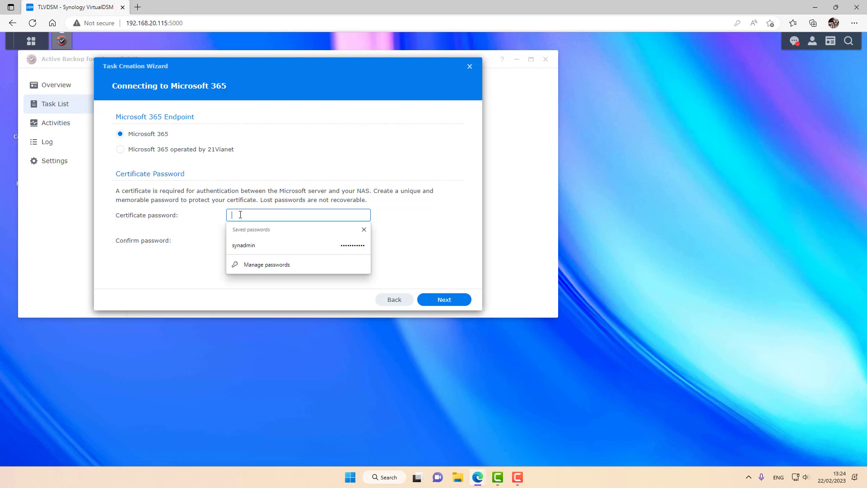
left_click(196, 208)
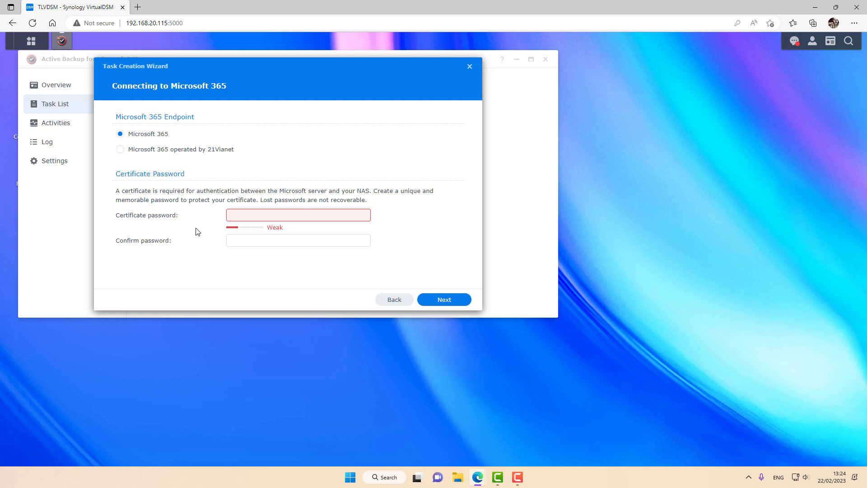
left_click(237, 215)
type("Password")
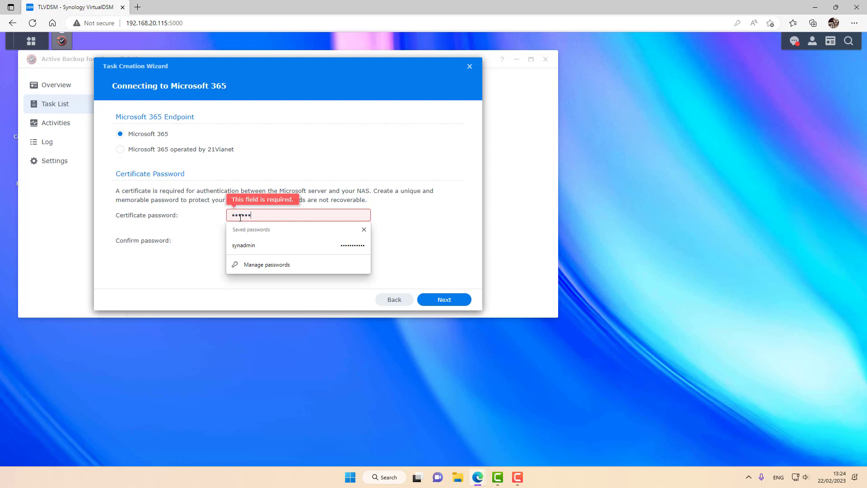
key("Tab")
type("Password")
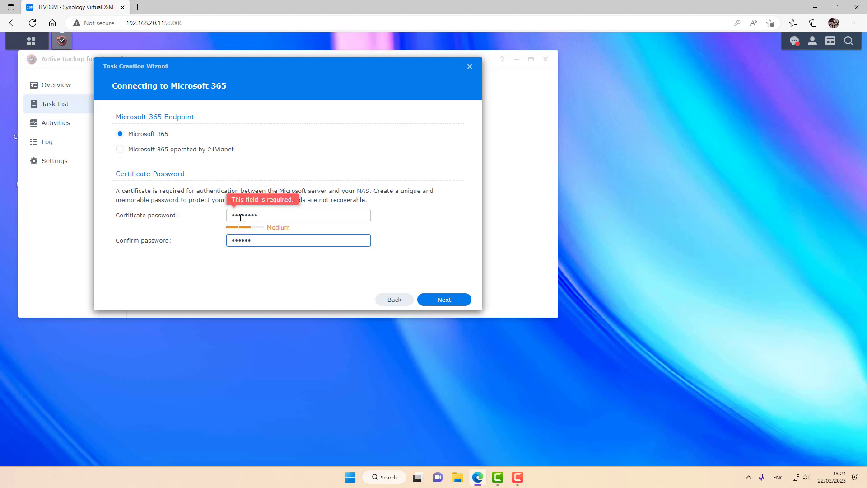
Step: Sign in to Microsoft 365 with the admin account and password, then accept the requested permissions
left_click(440, 304)
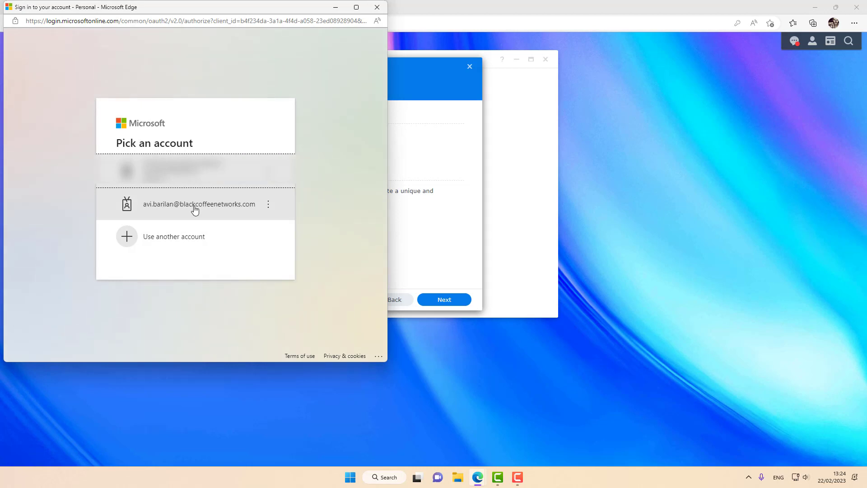
left_click(195, 208)
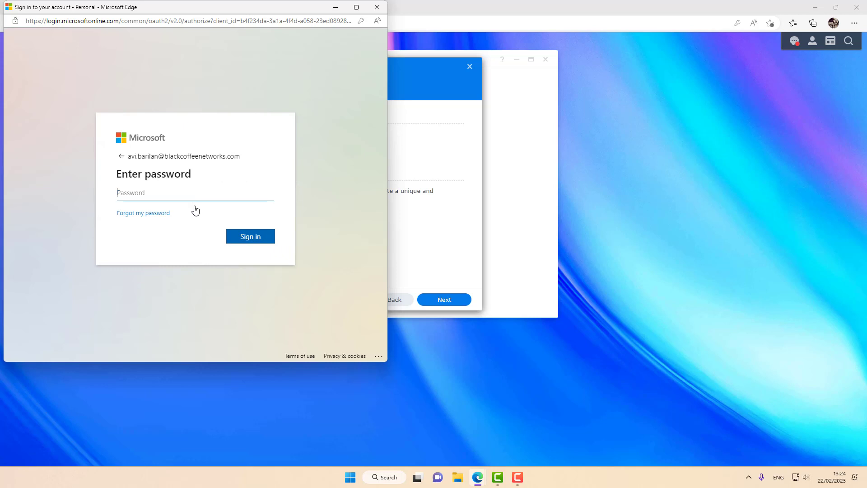
type("********")
key("Return")
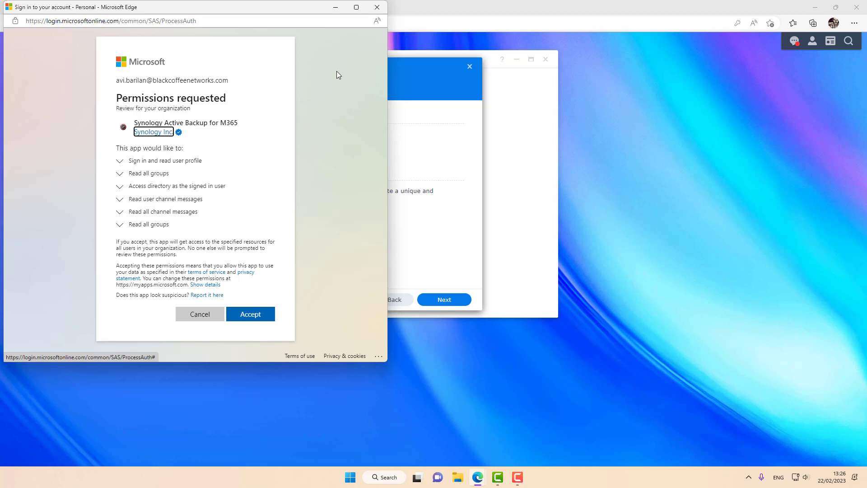
left_click(268, 314)
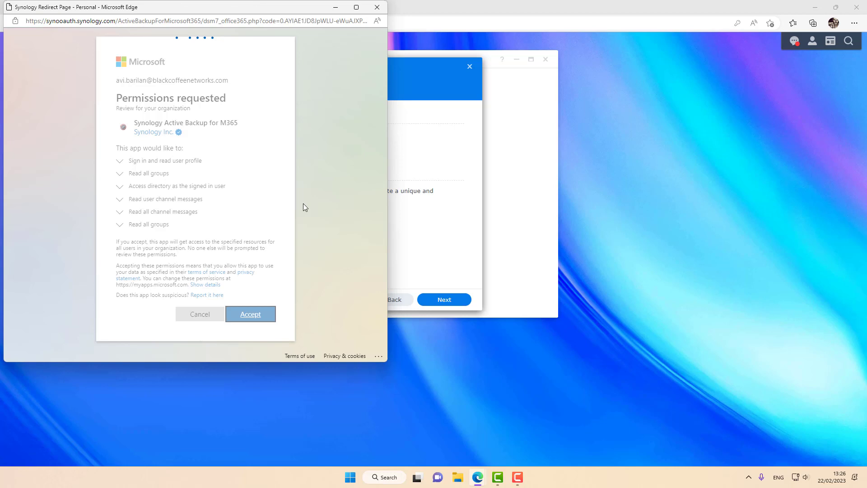
left_click(206, 216)
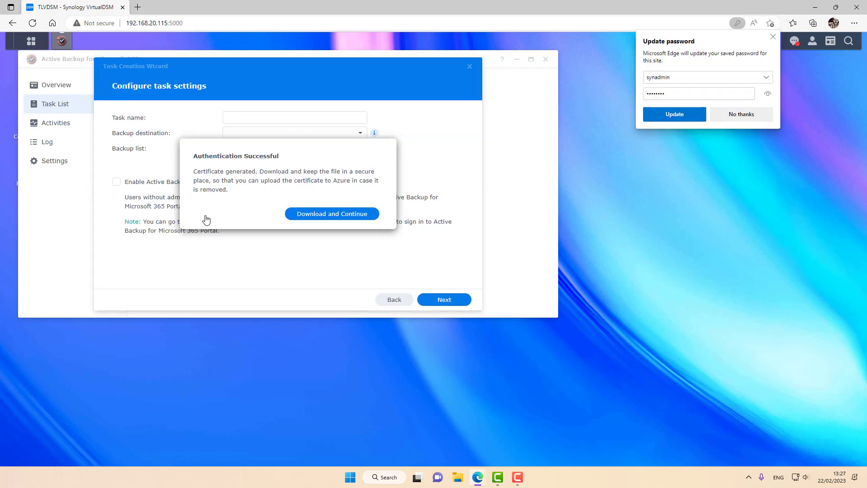
Step: Dismiss Edge's password popup and save the generated certificate as a .pfx file in Downloads
left_click(773, 36)
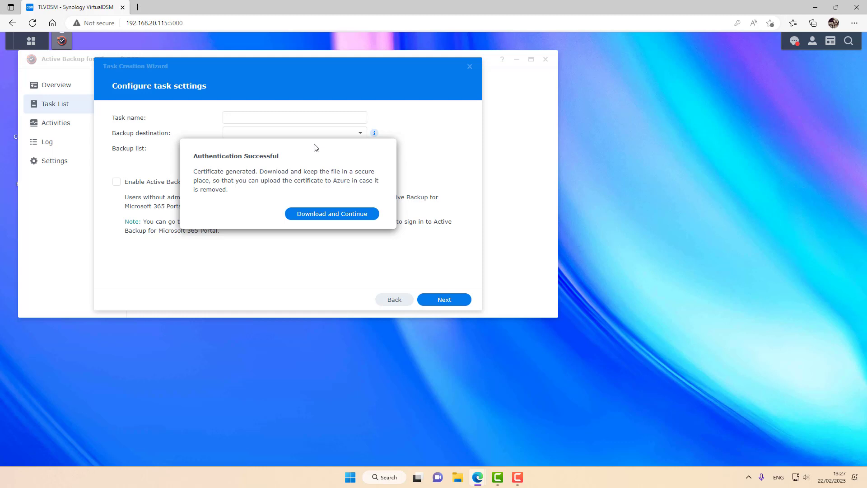
left_click(323, 215)
left_click(753, 77)
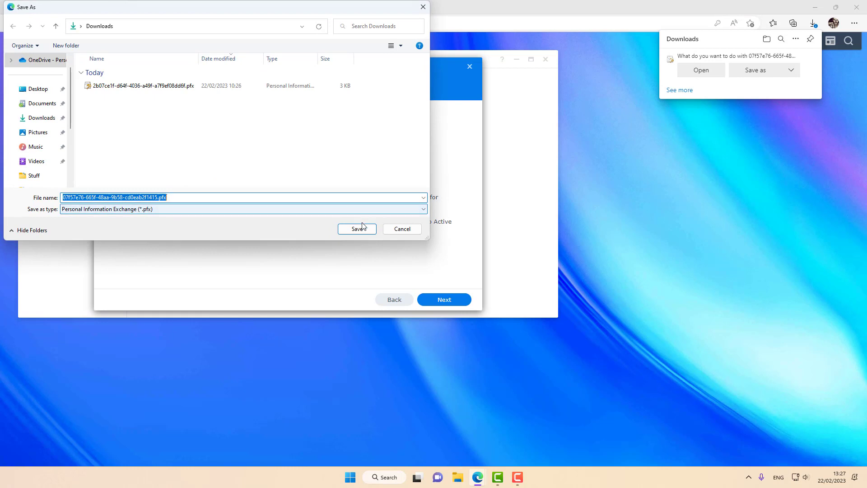
left_click(357, 229)
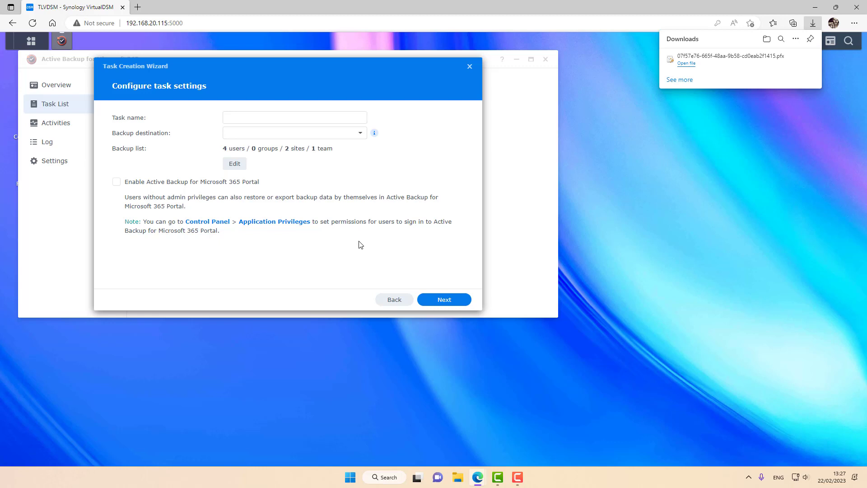
Step: Name the task 'Office 365 Backup' and set its destination to the Office 365 Backup folder
left_click(266, 116)
type("O")
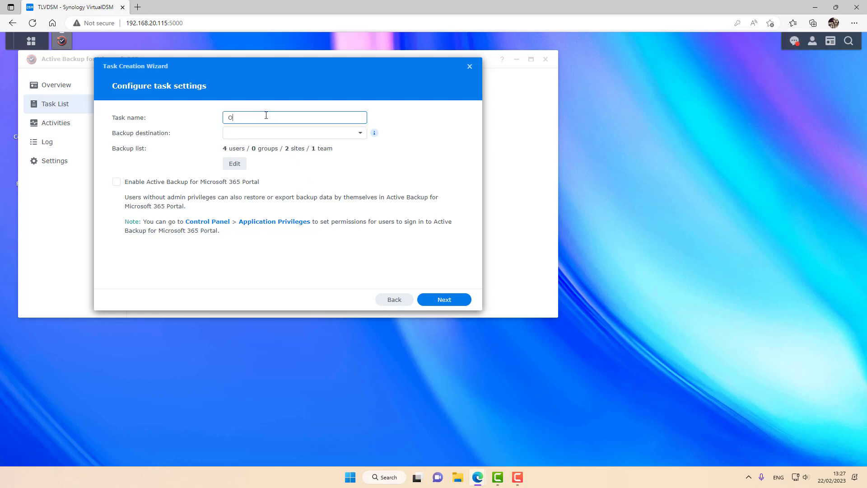
type("ffice 365 Backup")
left_click(324, 136)
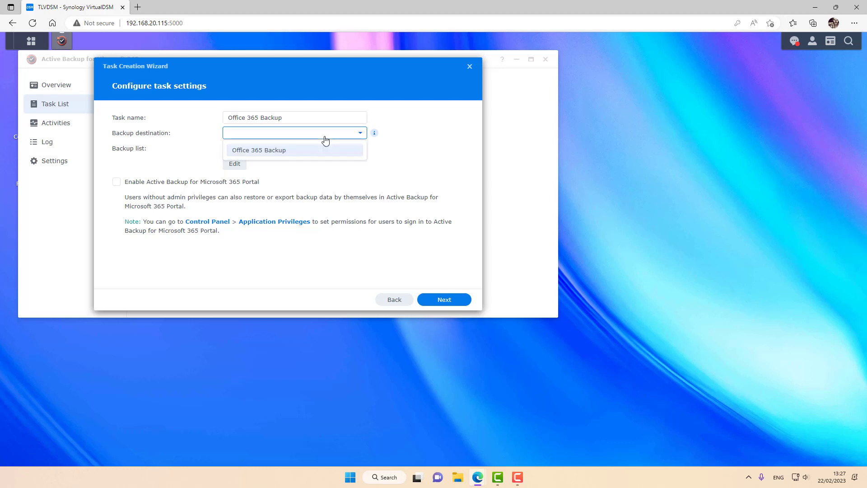
left_click(287, 155)
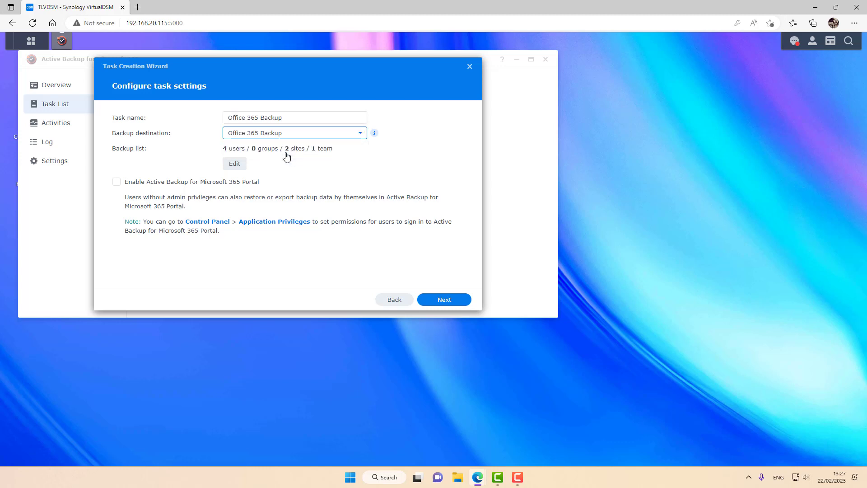
Step: Accept the 4-user backup list, enable the Active Backup for Microsoft 365 Portal, and acknowledge the team data notice
left_click(235, 166)
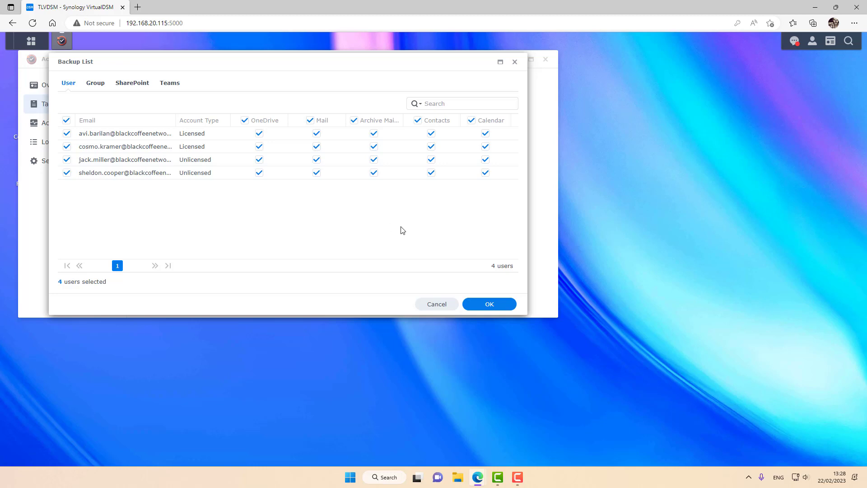
left_click(470, 307)
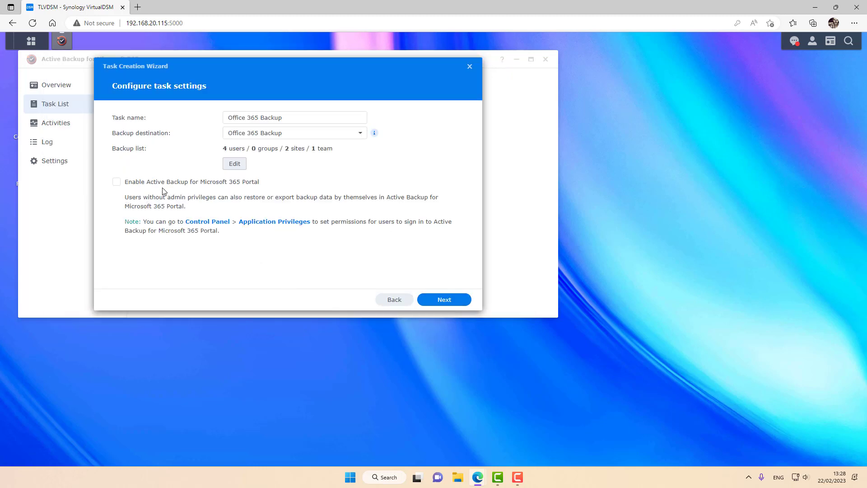
left_click(174, 183)
left_click(441, 298)
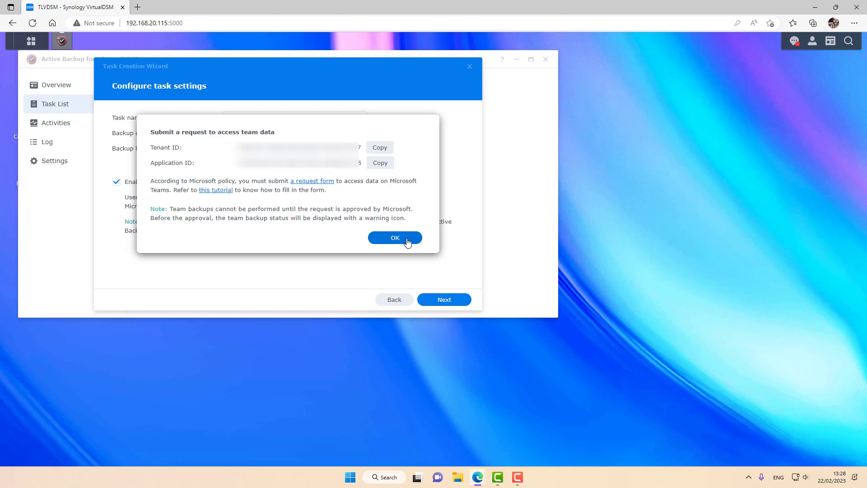
left_click(407, 241)
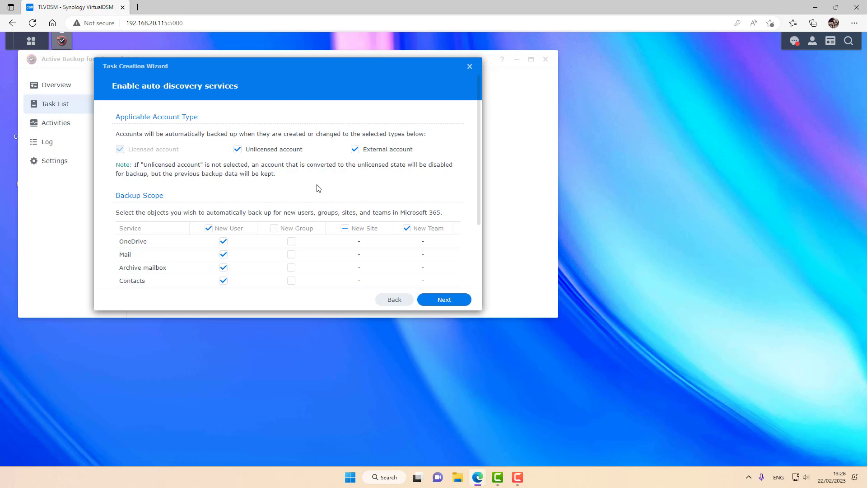
scroll(318, 189, "down", 1)
scroll(319, 189, "down", 1)
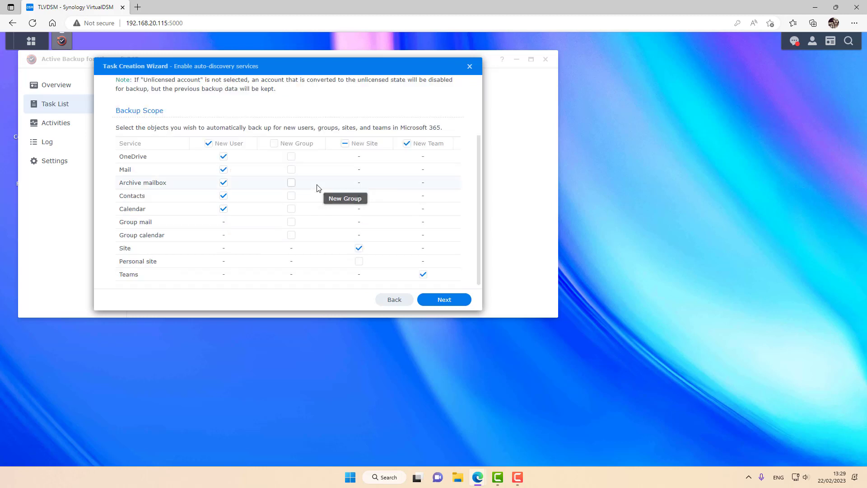
scroll(319, 188, "up", 2)
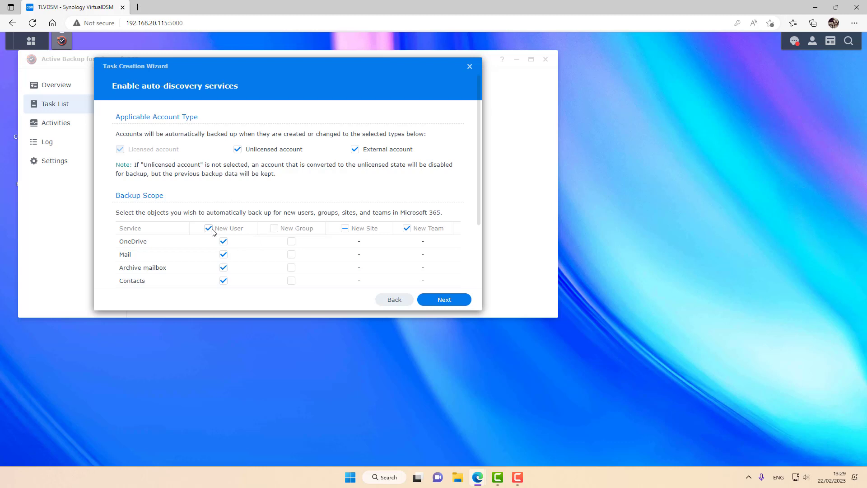
Step: Keep the default daily backup schedule on the backup and retention policy step
left_click(442, 304)
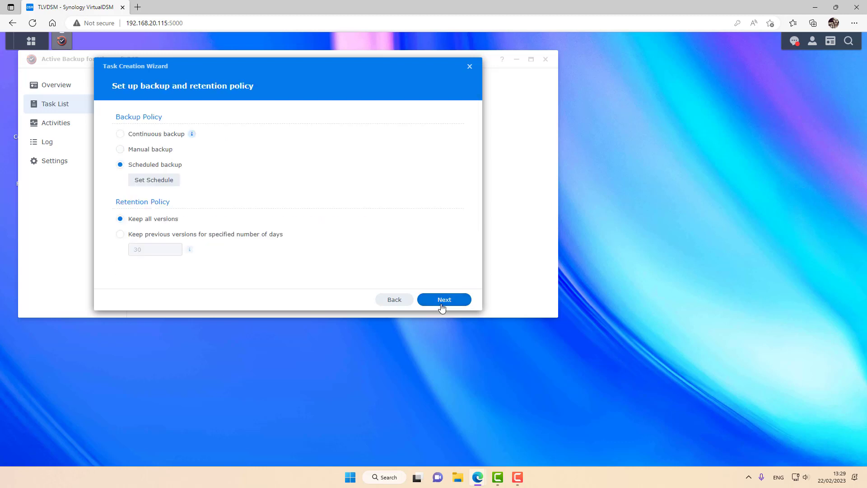
left_click(160, 181)
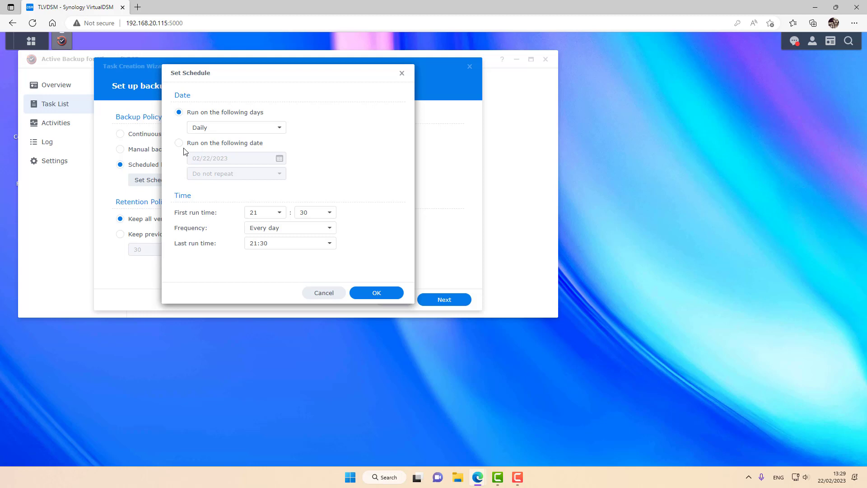
left_click(376, 293)
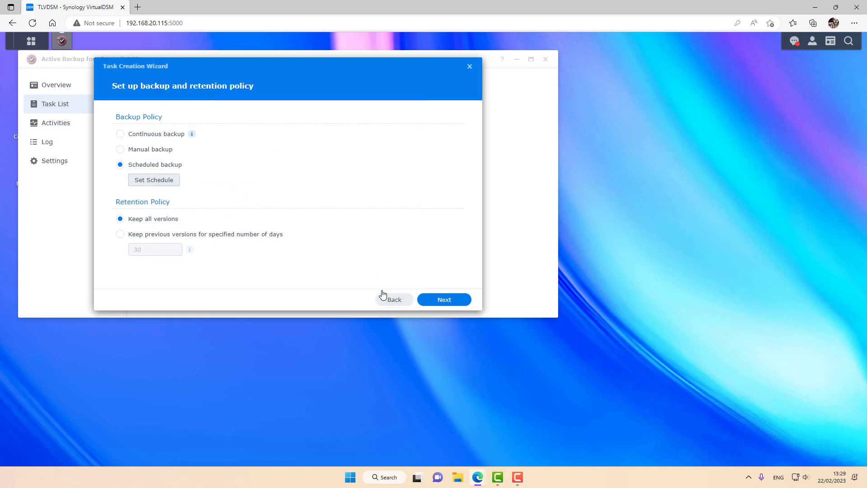
Step: Keep previous versions for only 10 days and continue to the task summary
left_click(152, 236)
left_click_drag(155, 249, 103, 257)
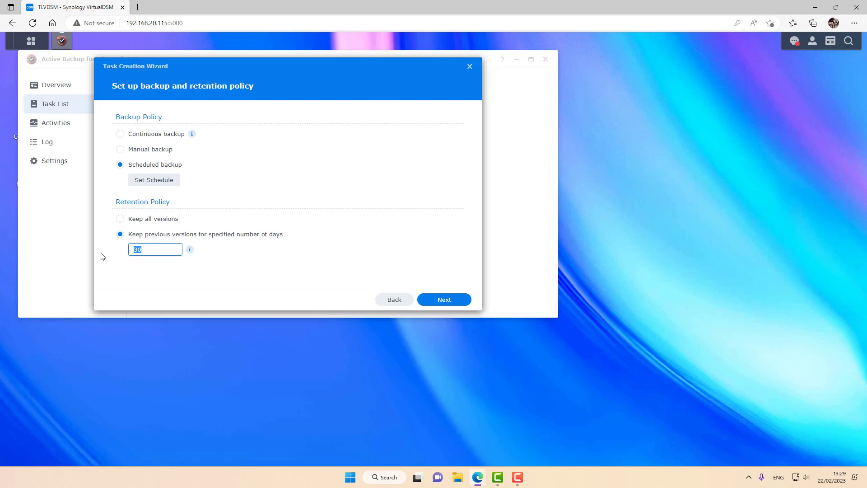
type("10")
left_click(189, 278)
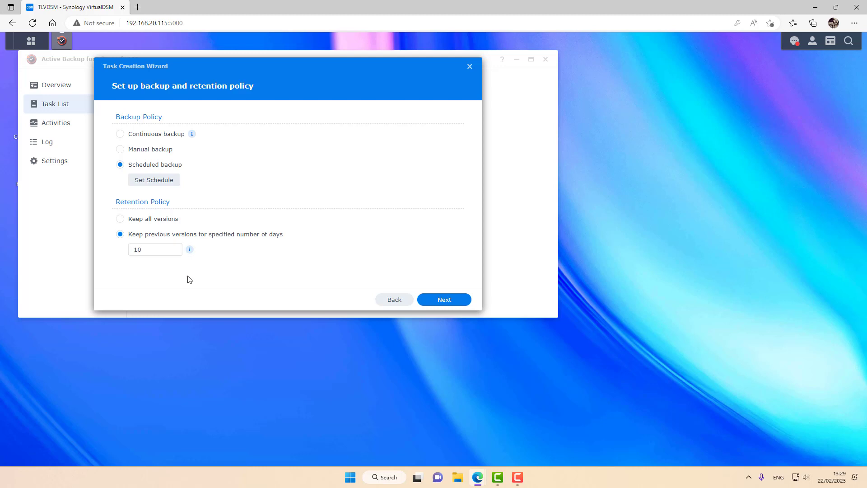
left_click(445, 300)
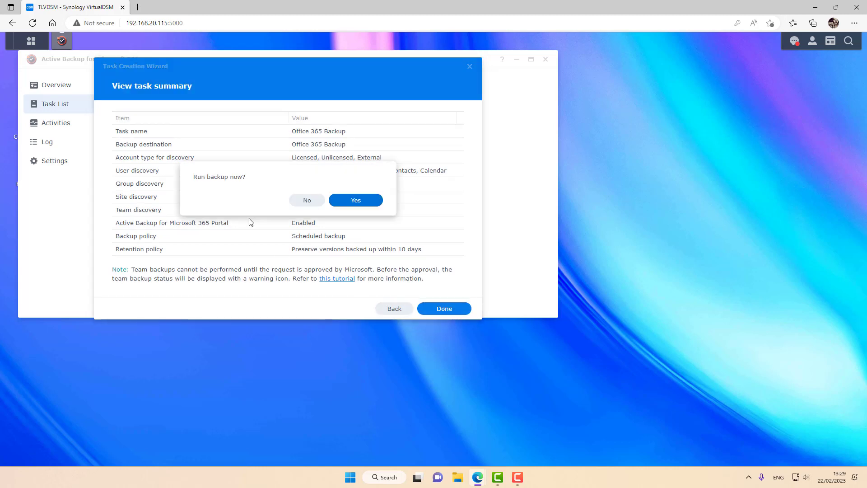
Step: Run the new Office 365 Backup task now so it backs up 4 users and 2 sites
left_click(354, 202)
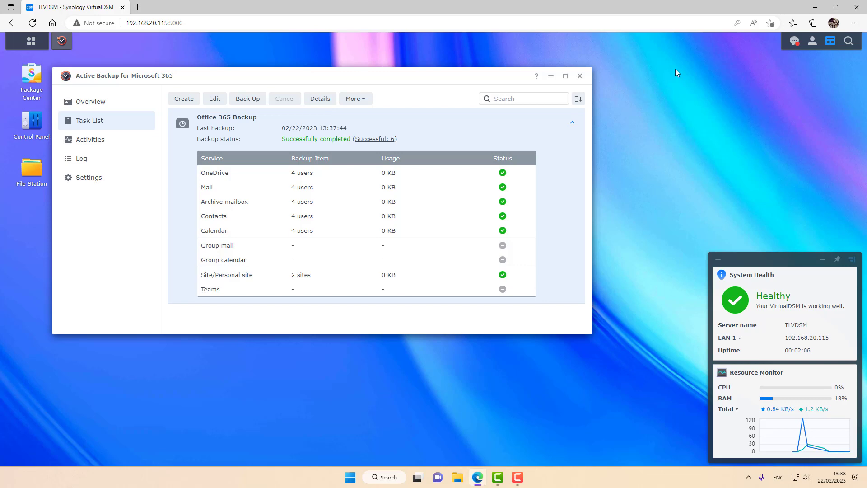
Step: Delete ABB Office 365.docx from OneDrive's My files
left_click(813, 10)
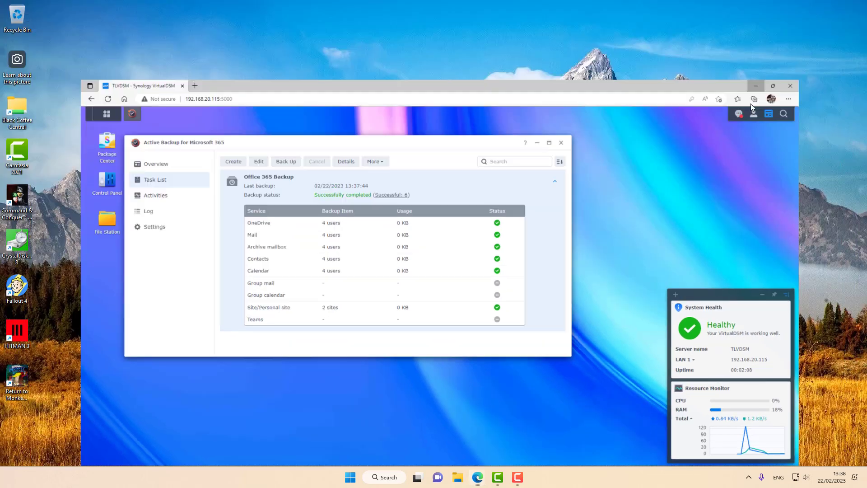
mouse_move(478, 477)
left_click(500, 425)
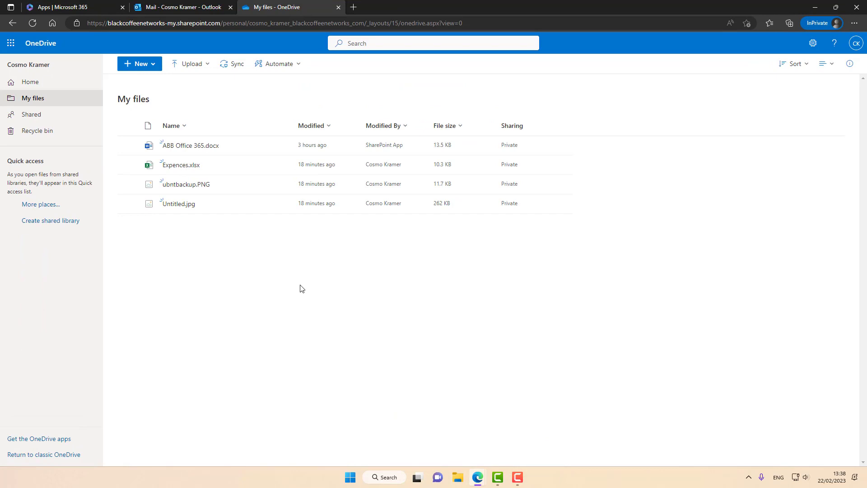
mouse_move(255, 206)
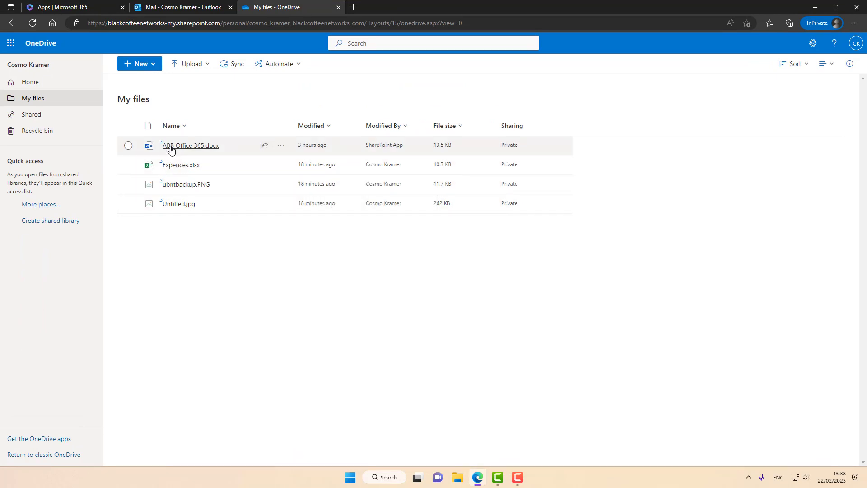
left_click(129, 145)
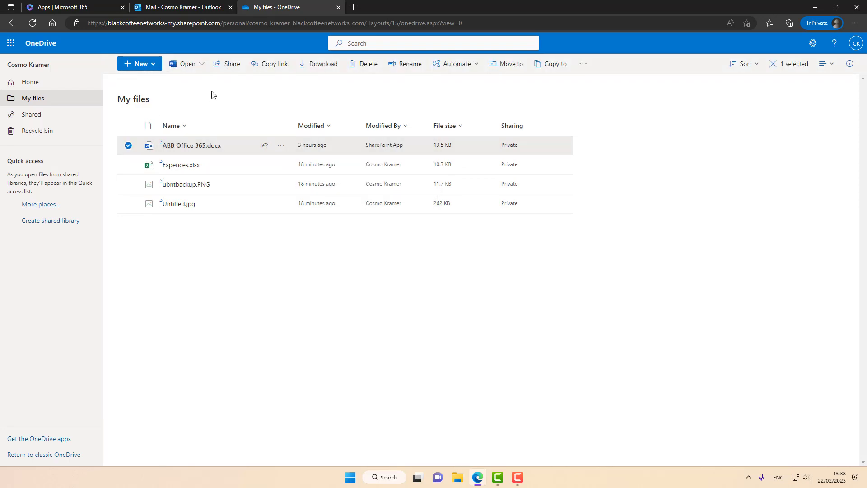
left_click(357, 65)
left_click(468, 285)
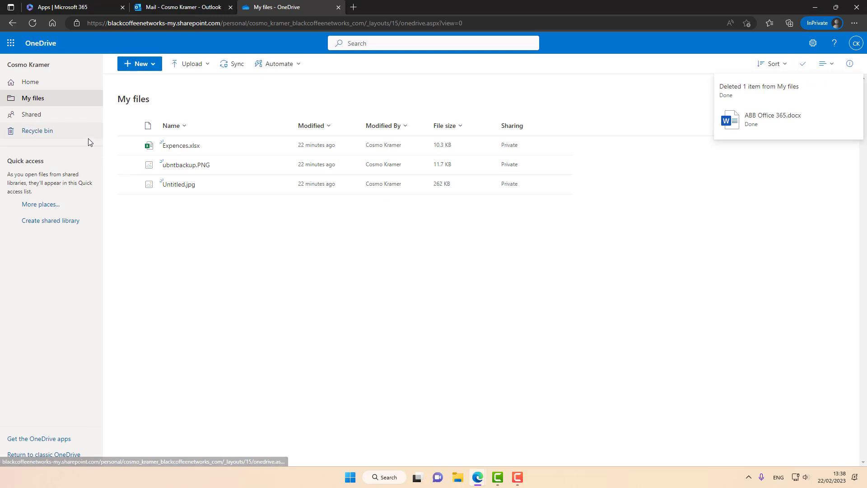
Step: Empty the OneDrive recycle bin
left_click(56, 135)
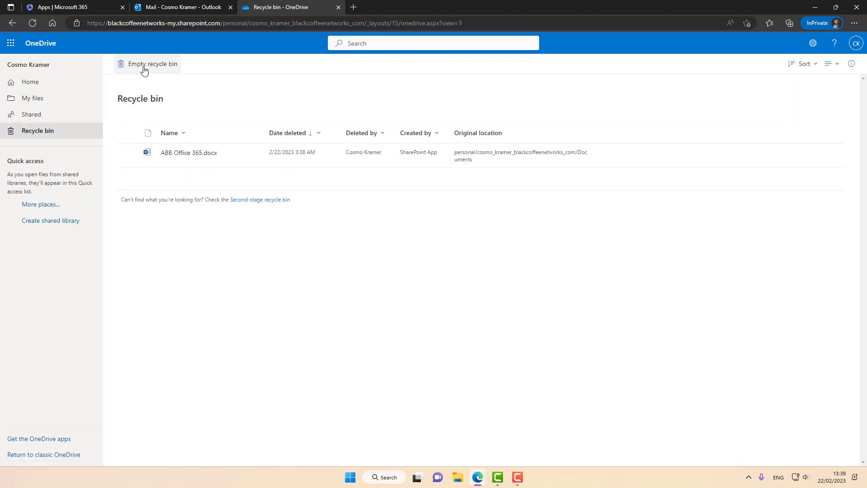
left_click(144, 68)
left_click(435, 283)
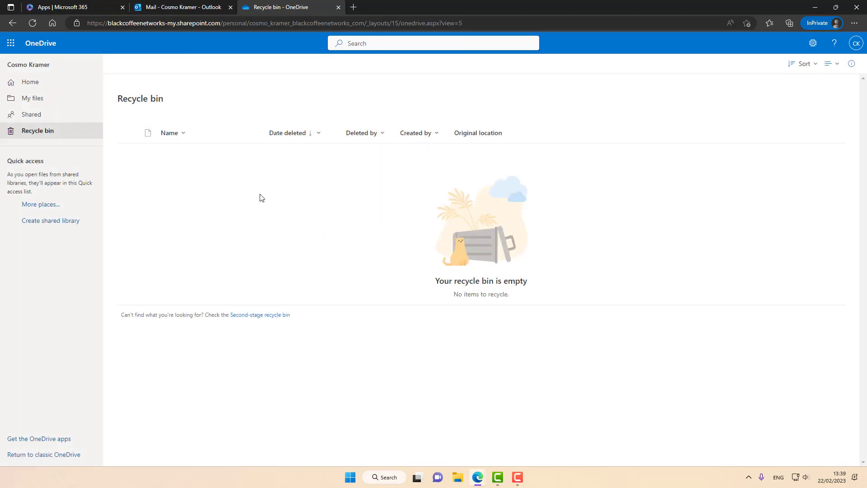
Step: Delete the New Employee Training email from the Outlook Inbox
left_click(189, 7)
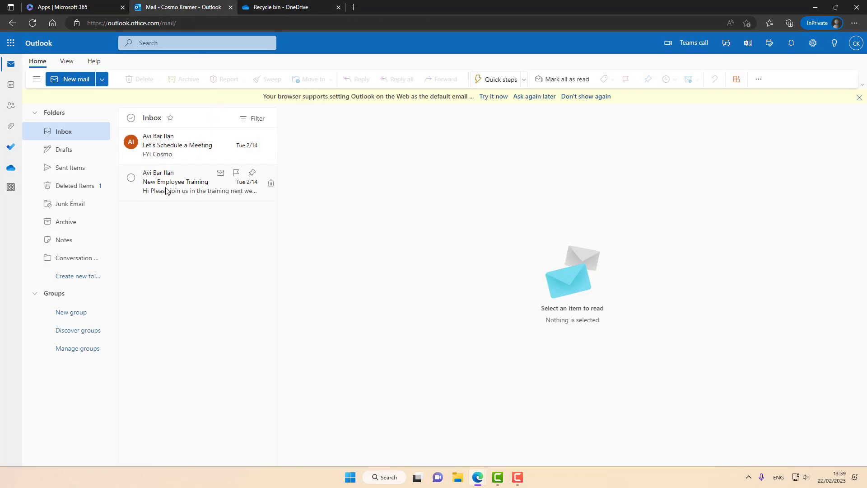
left_click(181, 189)
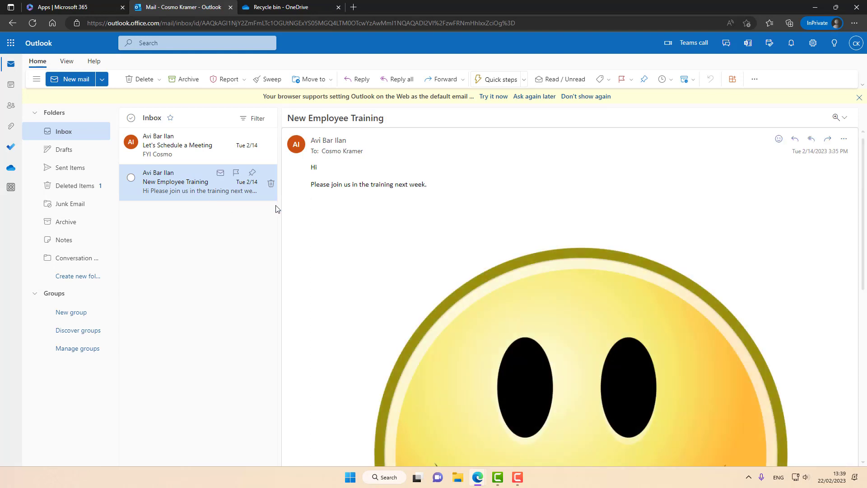
scroll(617, 292, "down", 4)
scroll(618, 292, "up", 4)
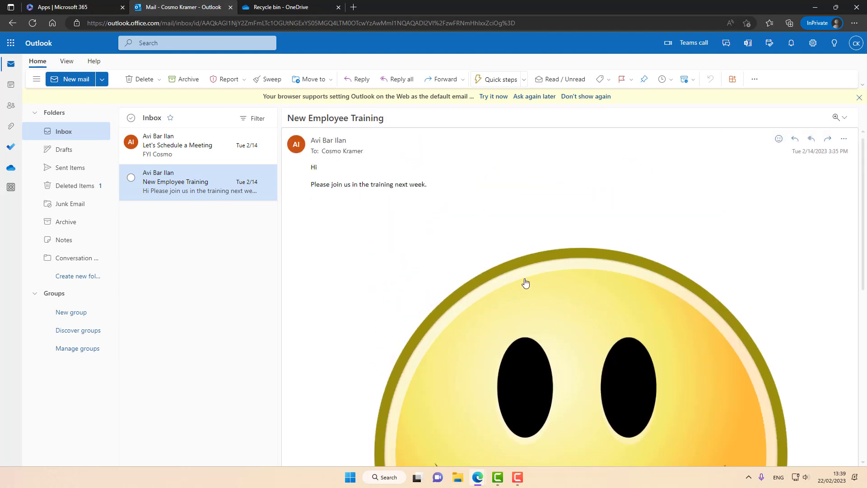
left_click(140, 80)
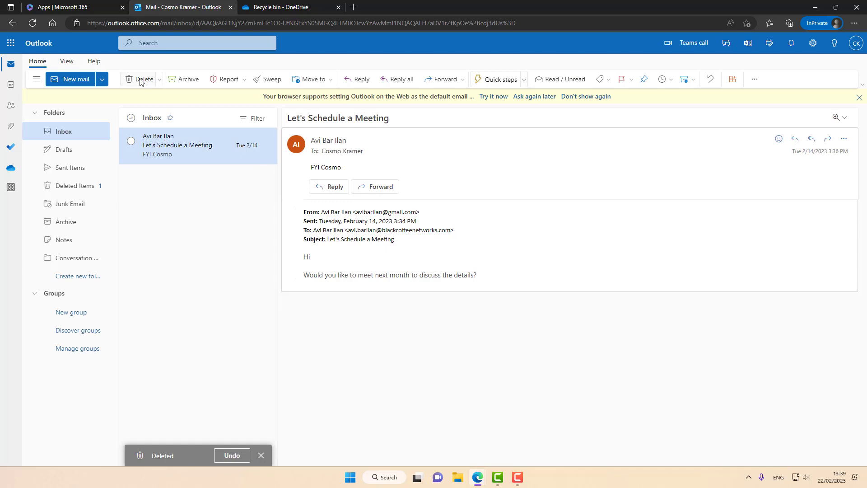
Step: Empty the Deleted Items folder, permanently deleting both conversations
left_click(78, 189)
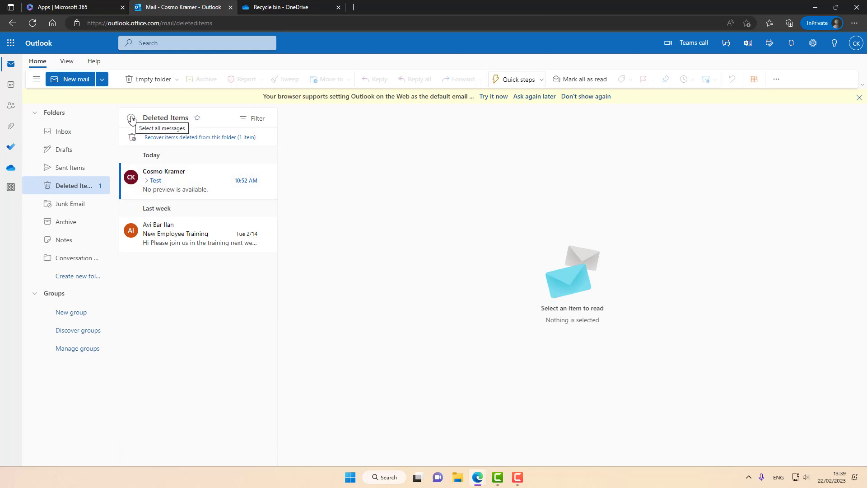
left_click(144, 80)
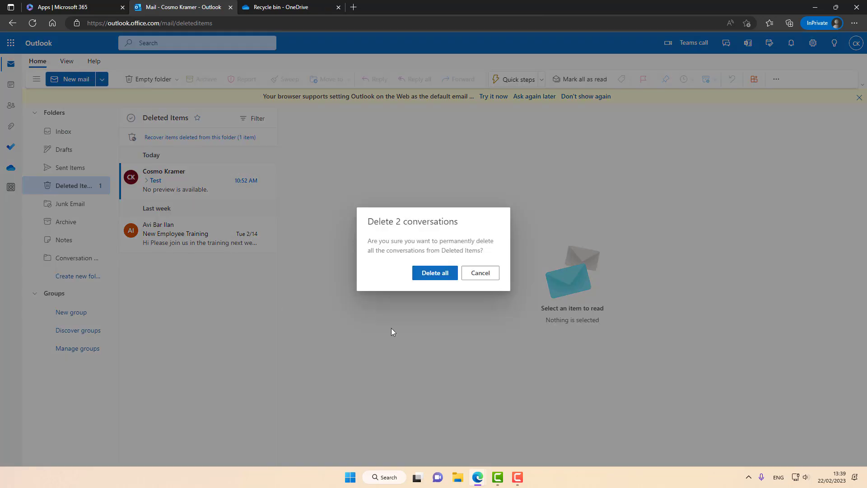
left_click(434, 273)
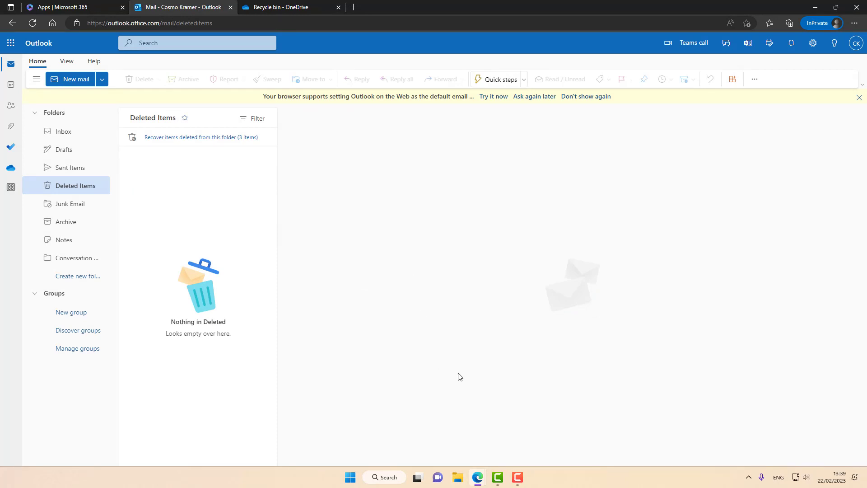
Step: Open the Active Backup for Microsoft 365 Portal viewing the affected user's backed-up files
mouse_move(481, 484)
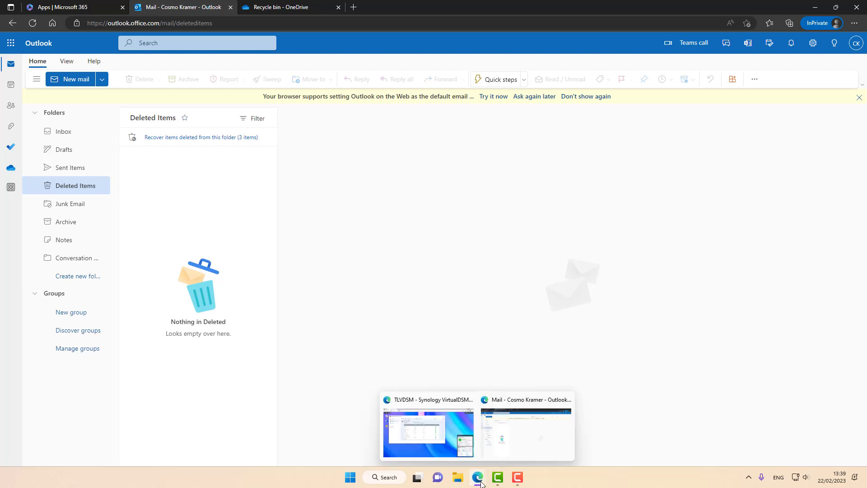
left_click(413, 431)
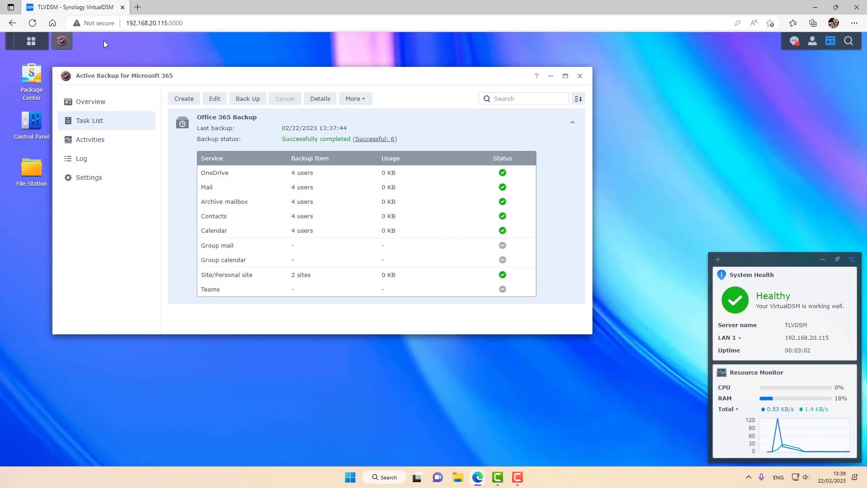
left_click(31, 41)
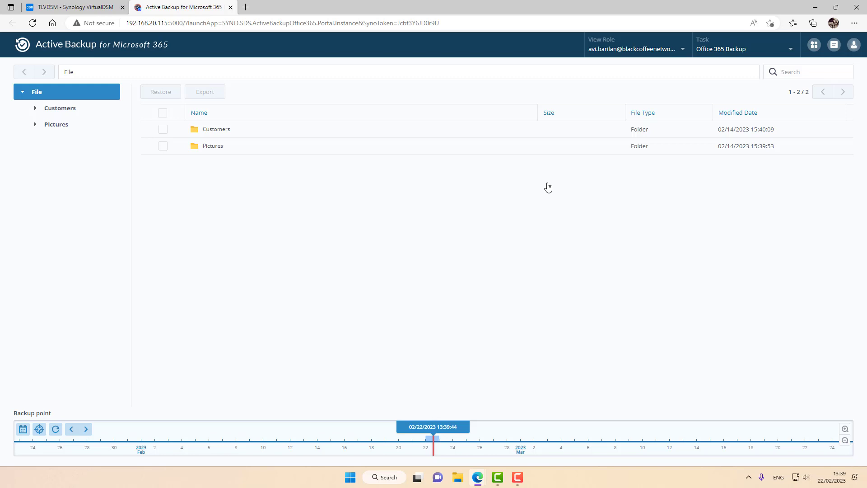
left_click(653, 50)
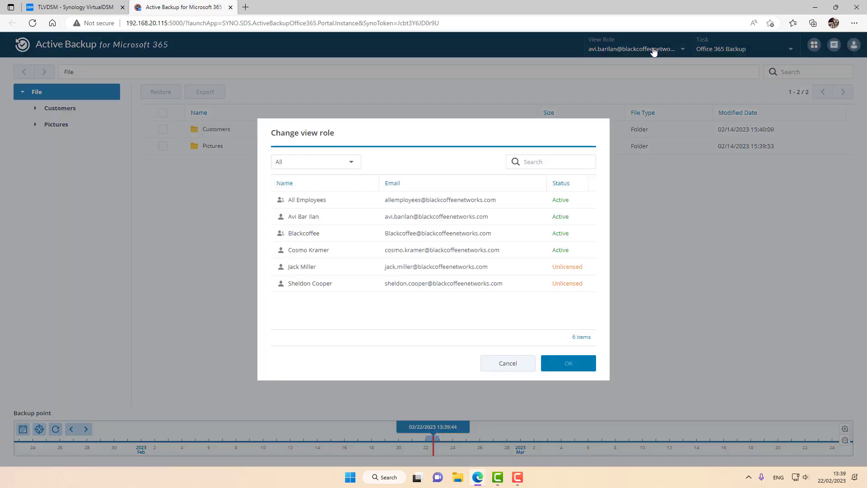
left_click(333, 254)
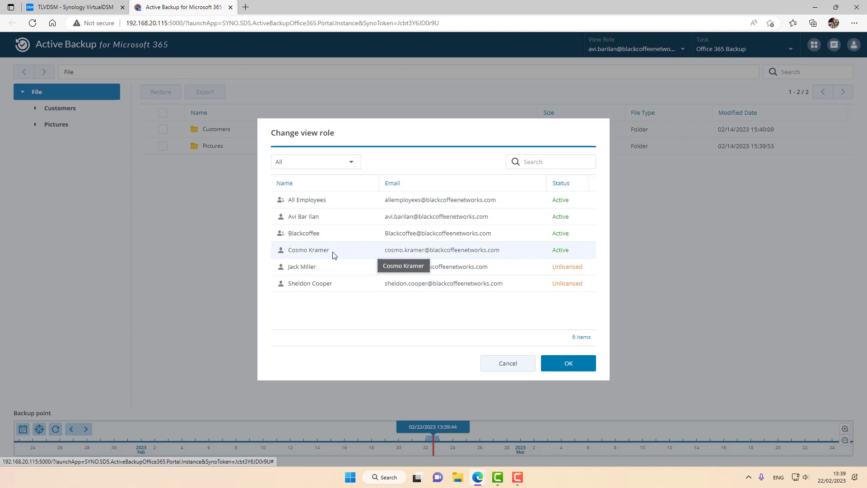
left_click(583, 368)
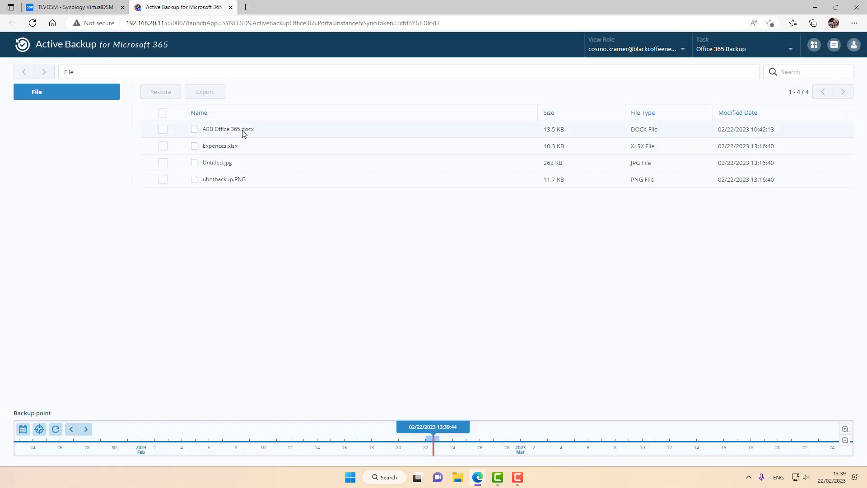
Step: Restore ABB Office 365.docx to its original folder, overwriting existing items and restoring share permissions
left_click(164, 131)
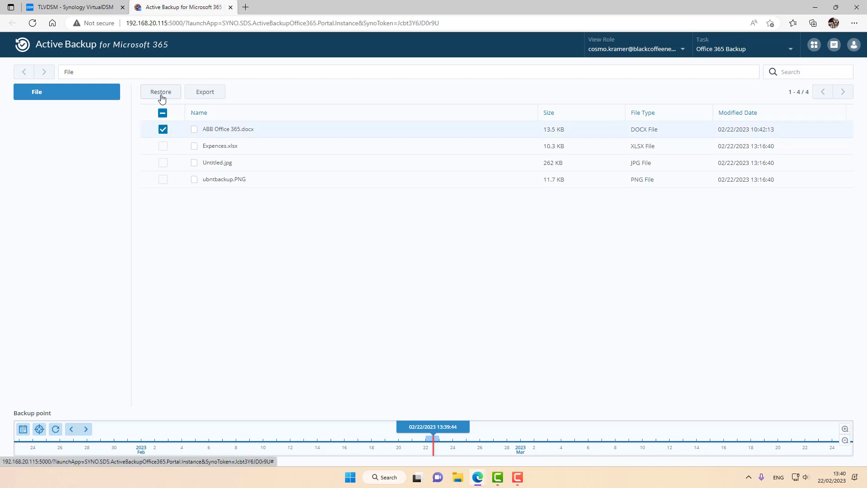
left_click(161, 95)
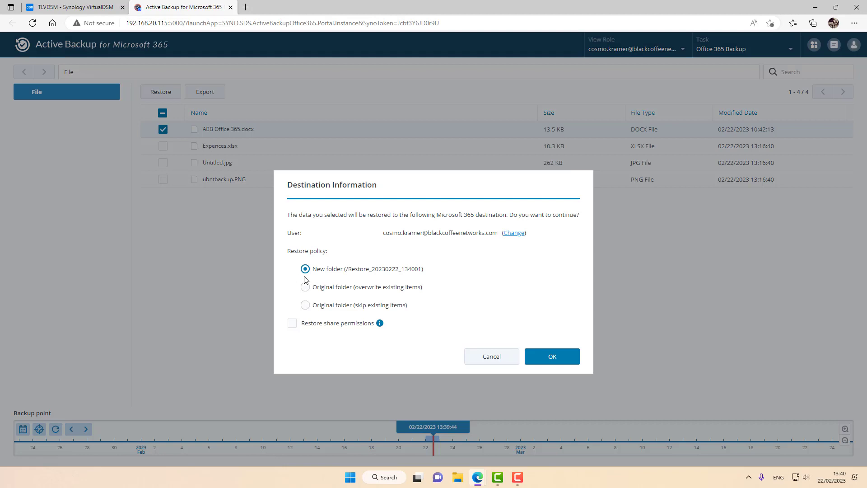
left_click(320, 288)
left_click(293, 324)
left_click(552, 356)
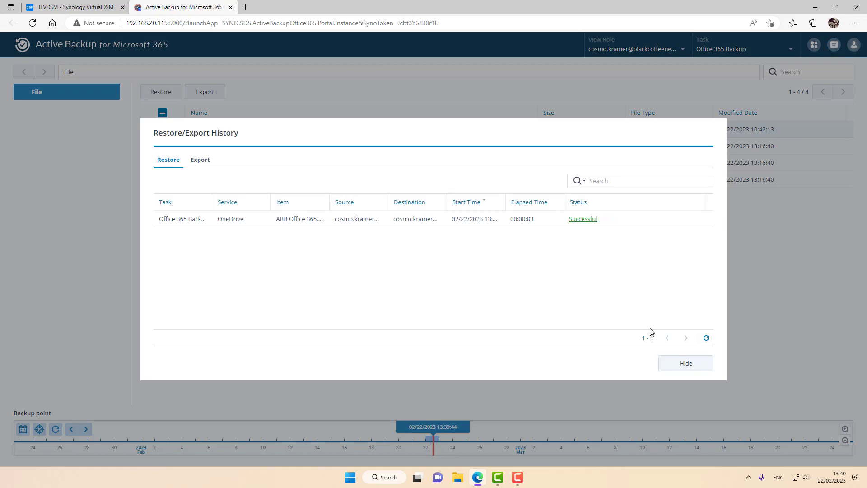
Step: Restore the backed-up New Employee Training email to its original Inbox, overwriting existing emails
left_click(680, 370)
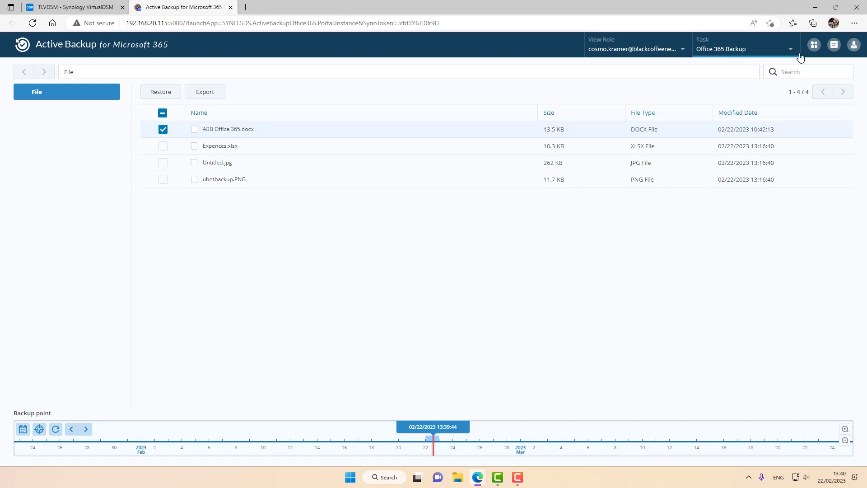
left_click(813, 45)
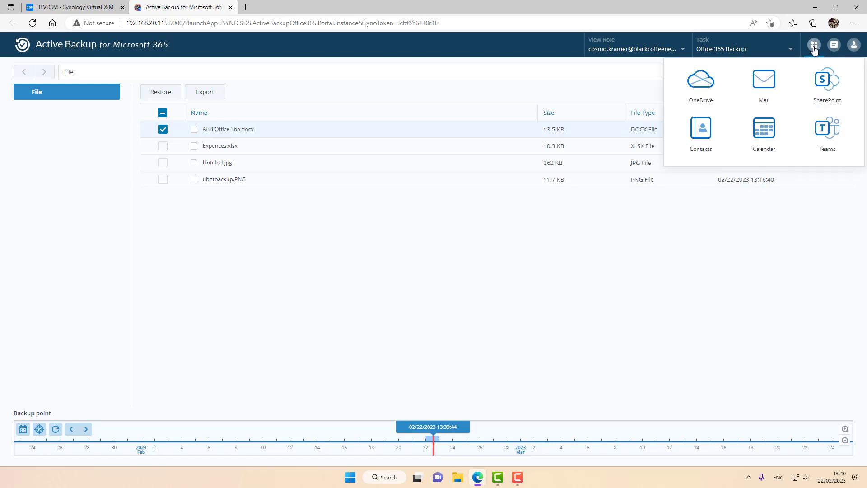
left_click(766, 88)
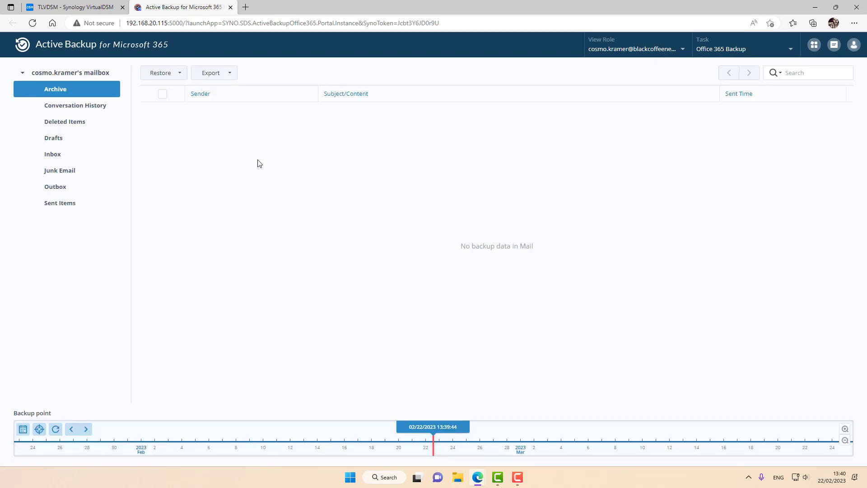
left_click(54, 158)
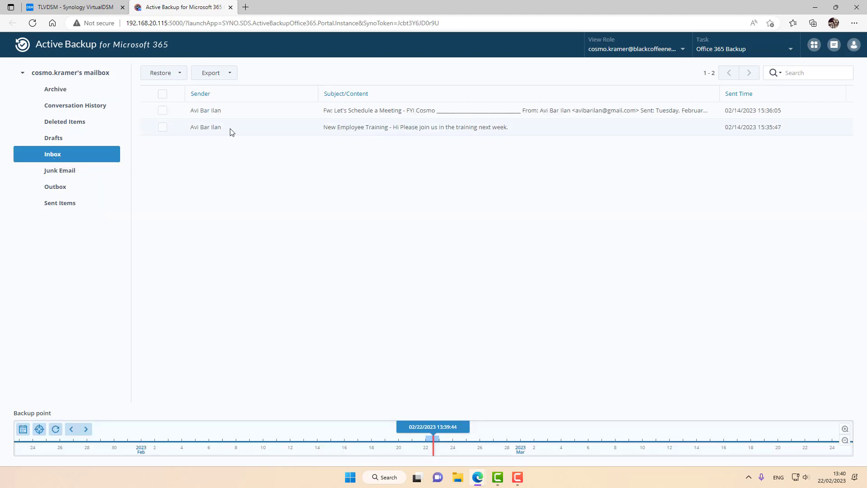
left_click(162, 127)
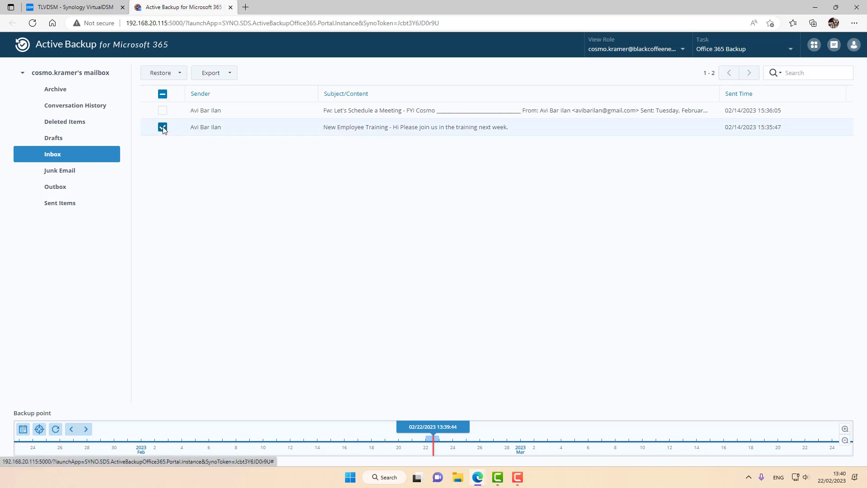
left_click(176, 76)
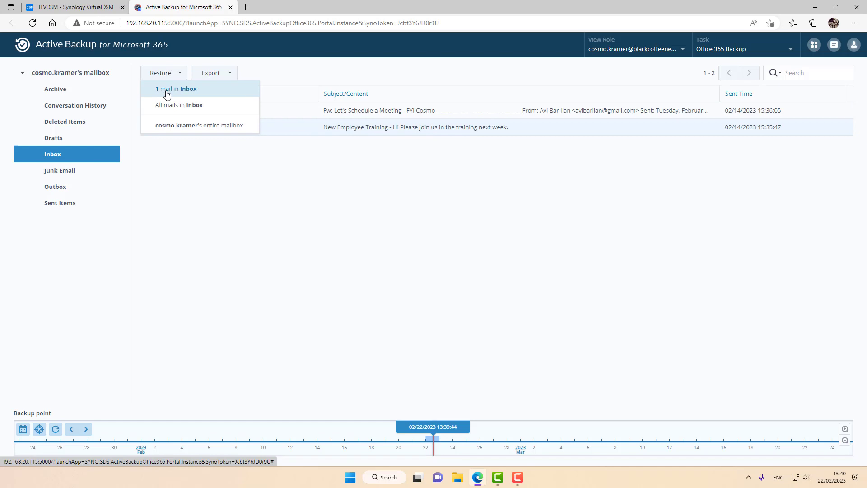
left_click(167, 94)
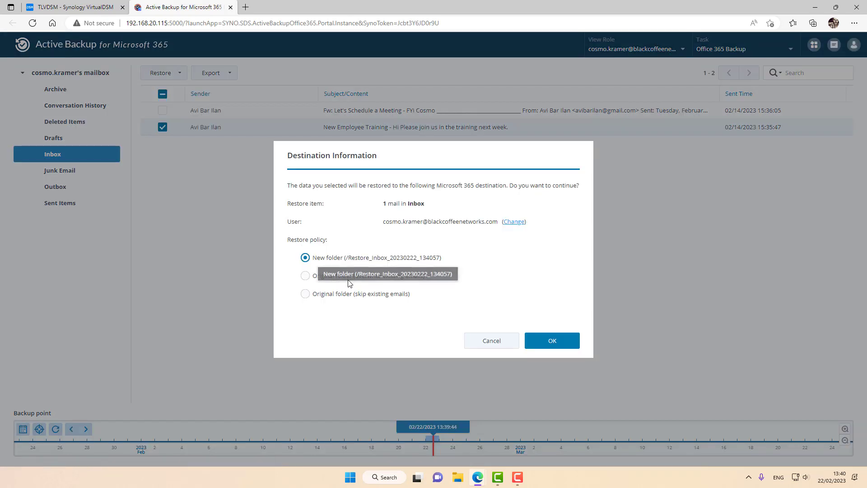
left_click(328, 276)
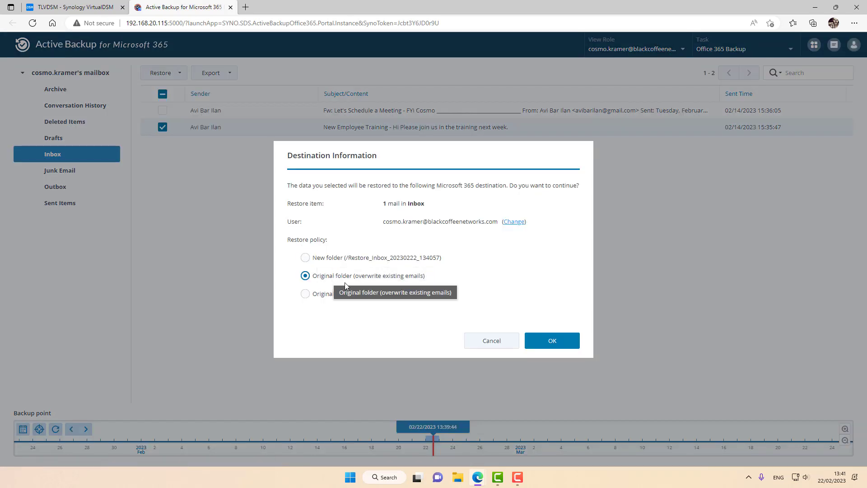
left_click(542, 337)
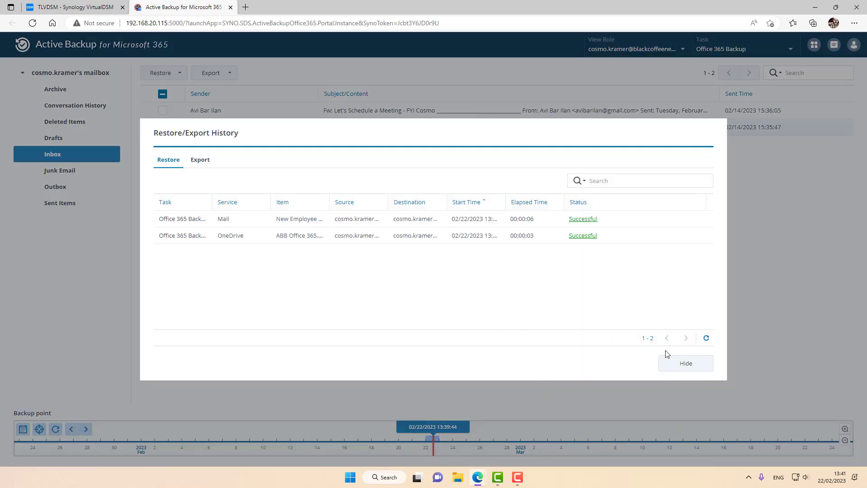
left_click(685, 366)
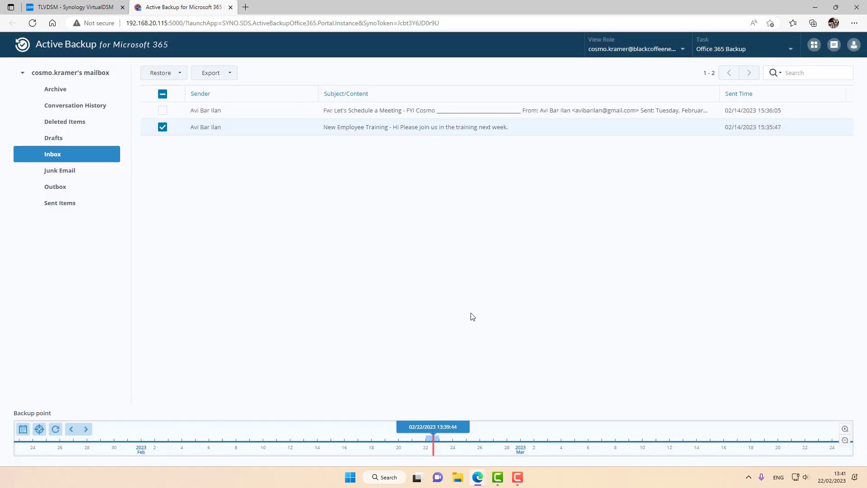
Step: Open the restored New Employee Training email in the Outlook Inbox
mouse_move(482, 483)
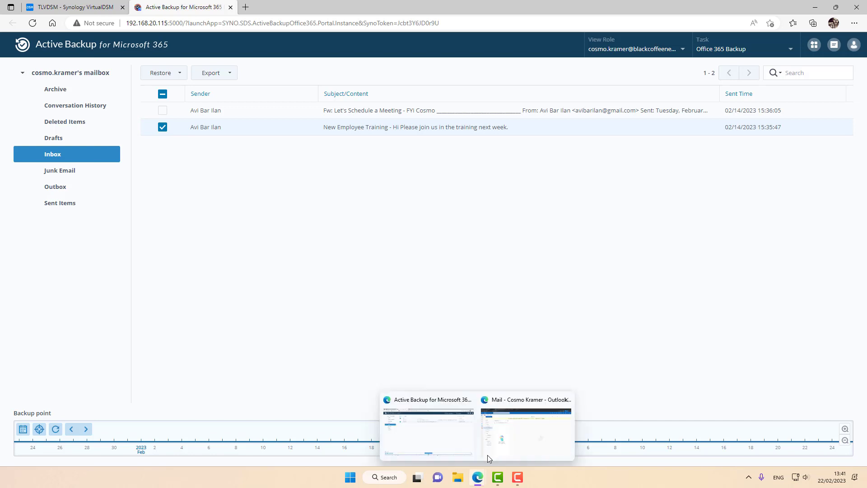
left_click(523, 431)
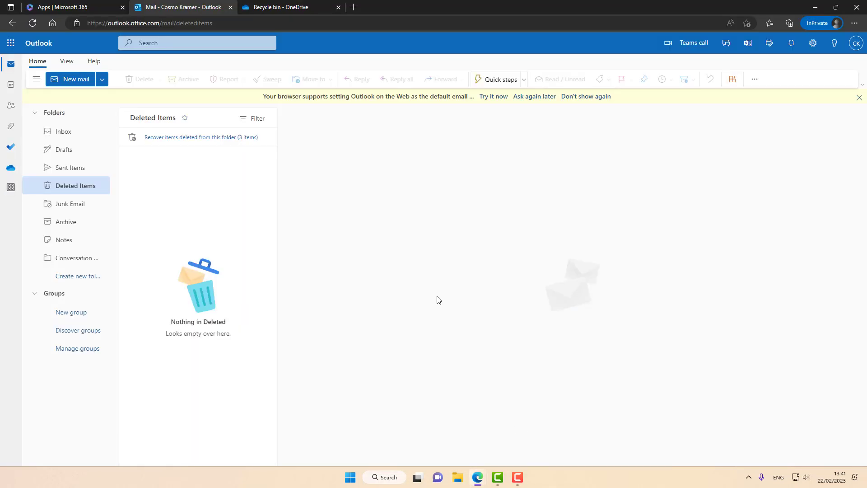
left_click(60, 138)
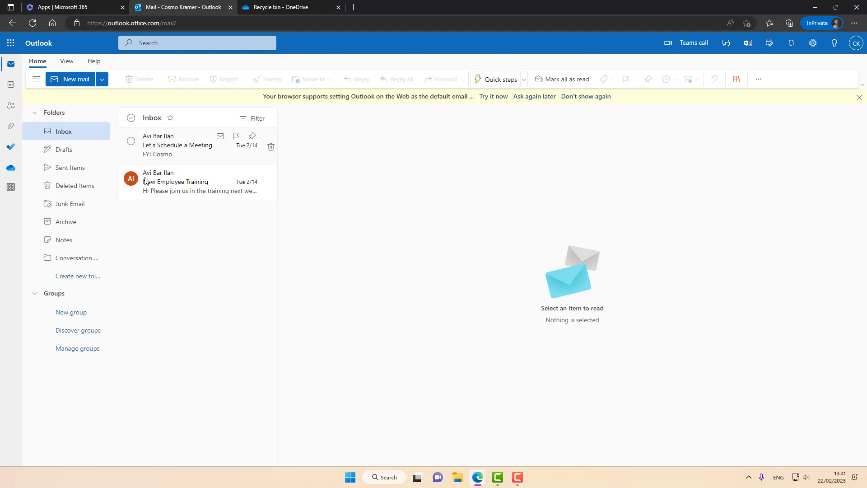
left_click(178, 185)
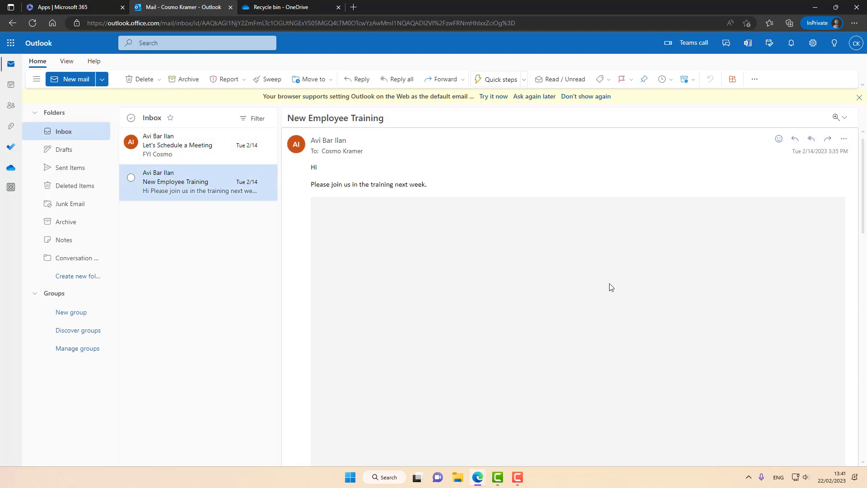
left_click(272, 7)
Step: Show OneDrive's My files, confirming ABB Office 365.docx (13.5 KB) is back
left_click(43, 98)
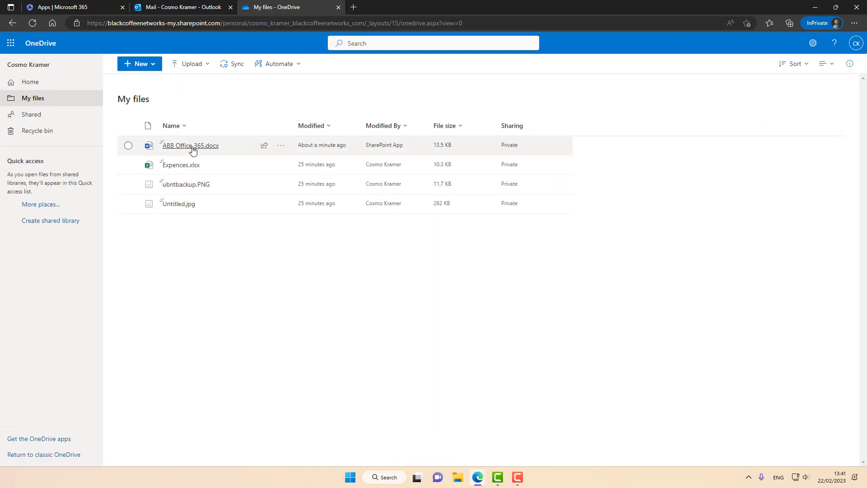
mouse_move(218, 152)
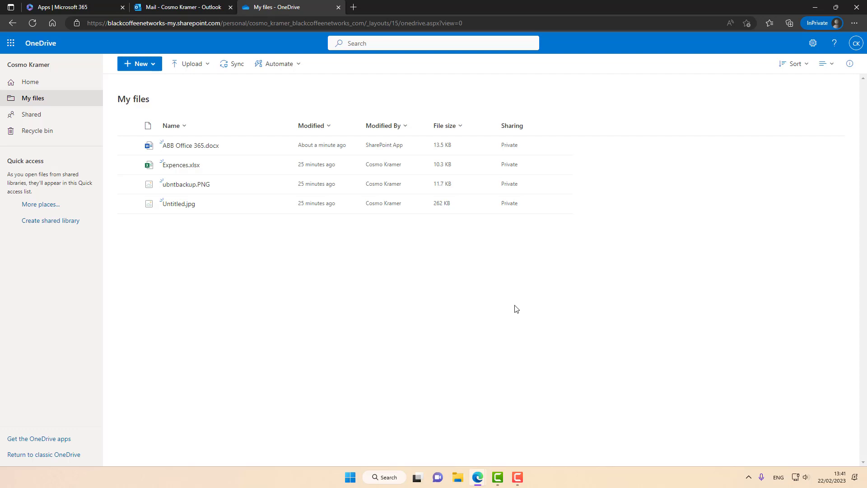
Step: Open DSM Control Panel's User & Group page listing the four user accounts
left_click(815, 7)
left_click(83, 7)
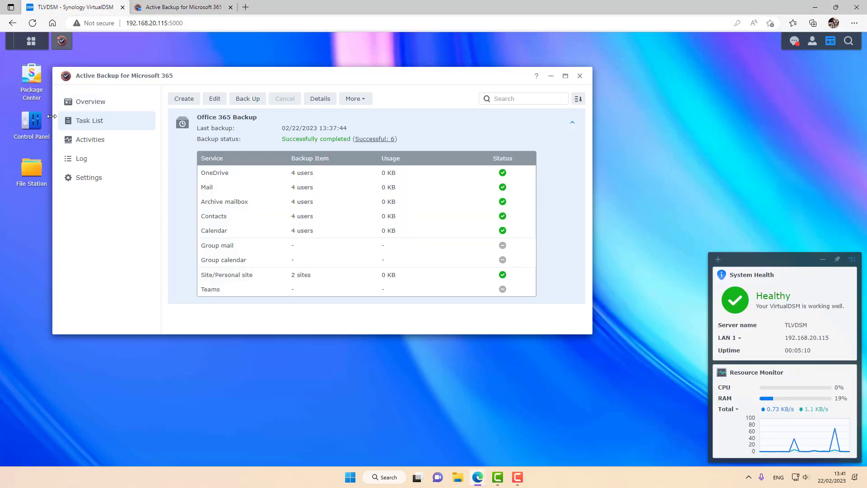
left_click(35, 124)
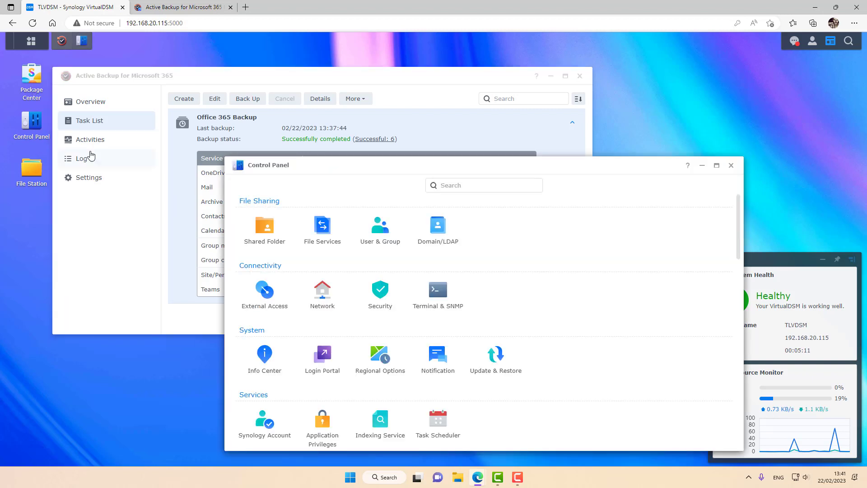
left_click(390, 237)
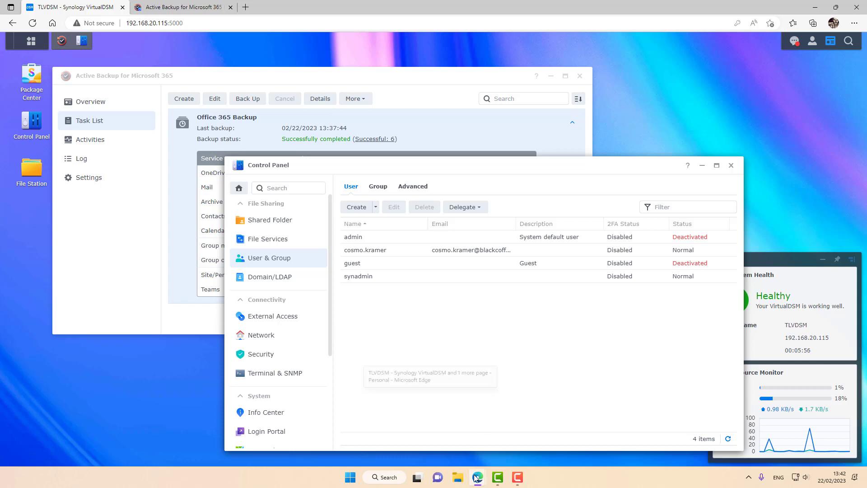
Step: Sign in to DSM in the private window with the end user's username and password
mouse_move(476, 478)
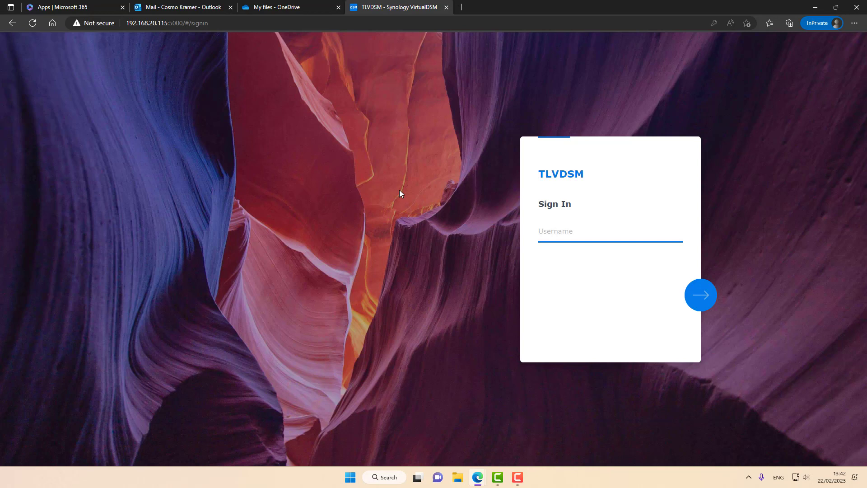
type("cosmno")
key("BackSpace")
key("BackSpace")
type("o.kramer")
key("Return")
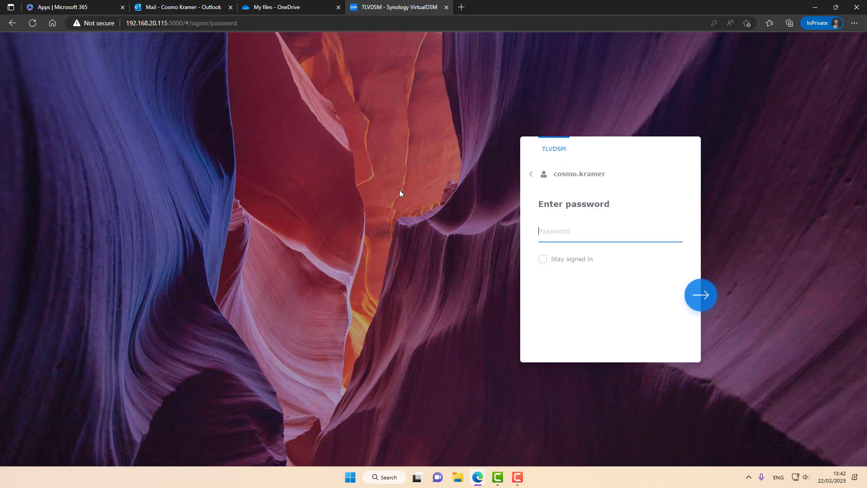
type("••••••••")
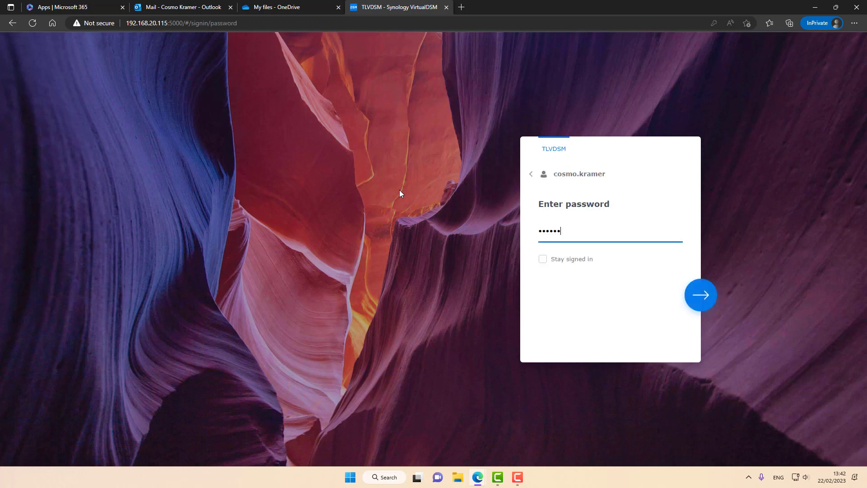
key("Return")
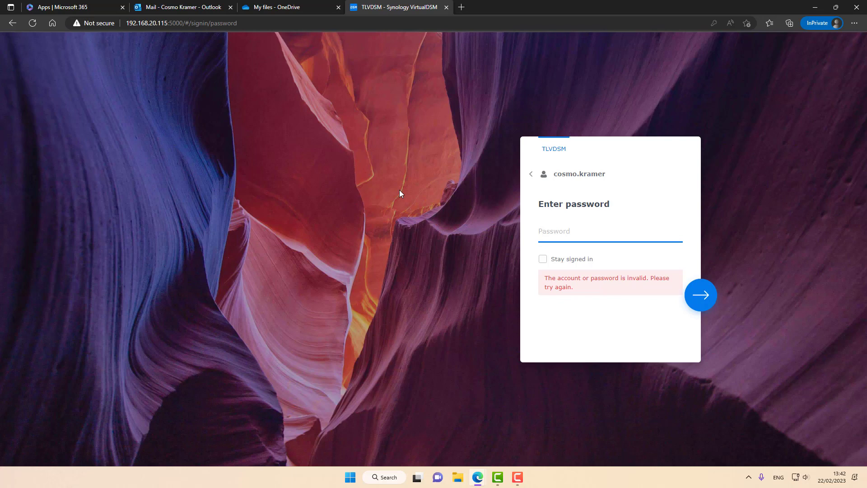
type("********")
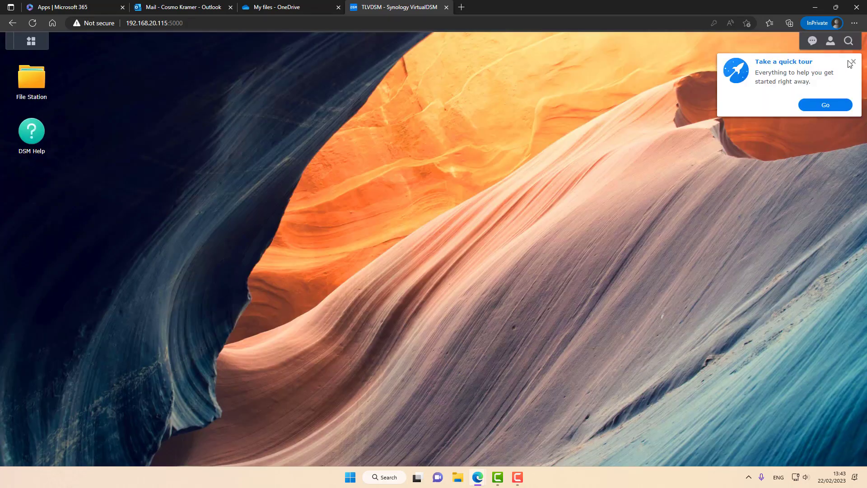
Step: Dismiss the quick tour and DSM Help prompts, then launch the Active Backup portal
left_click(851, 62)
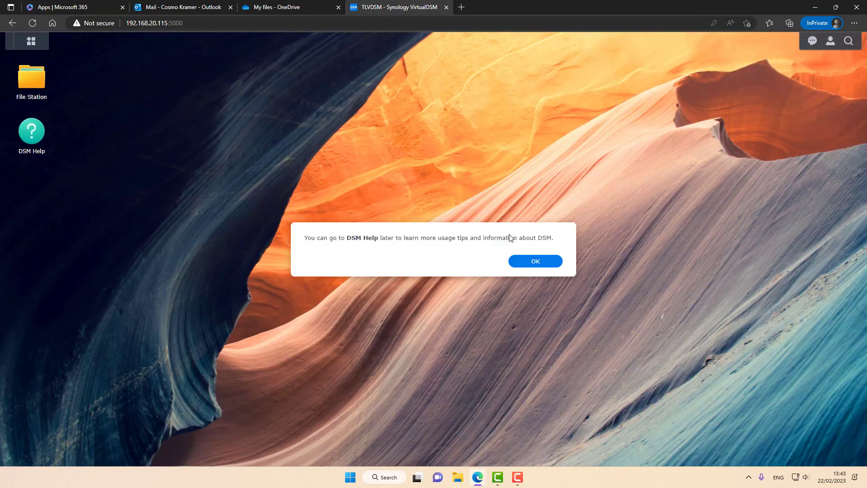
left_click(524, 261)
left_click(30, 45)
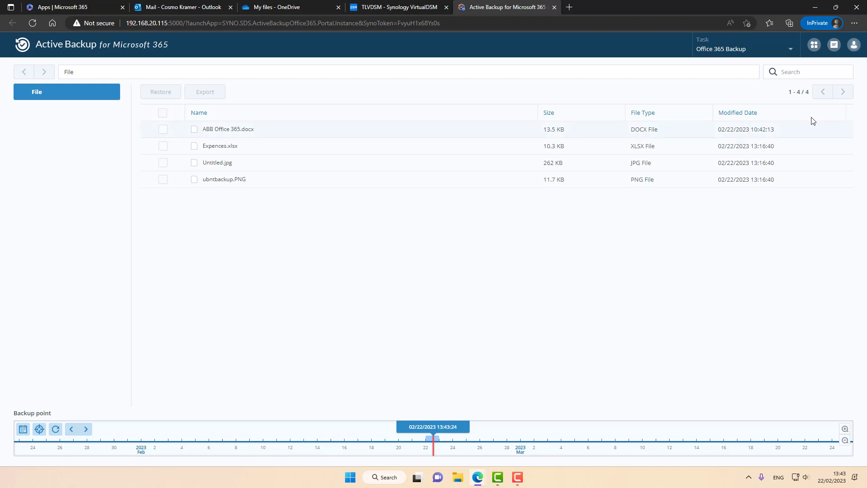
Step: Check which account is signed in to the Active Backup portal
left_click(856, 50)
left_click(814, 44)
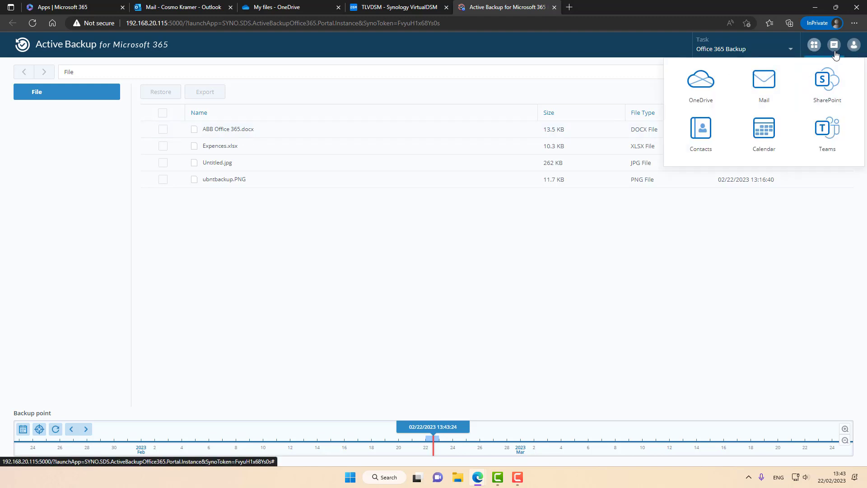
left_click(853, 45)
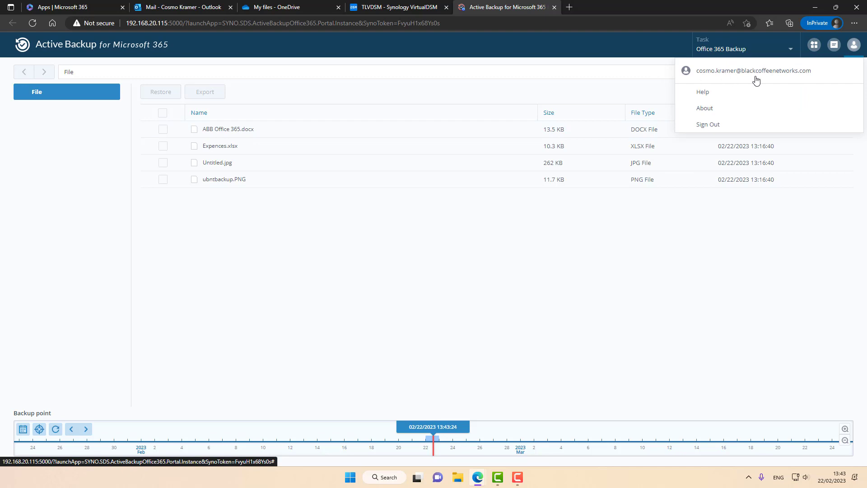
left_click(317, 285)
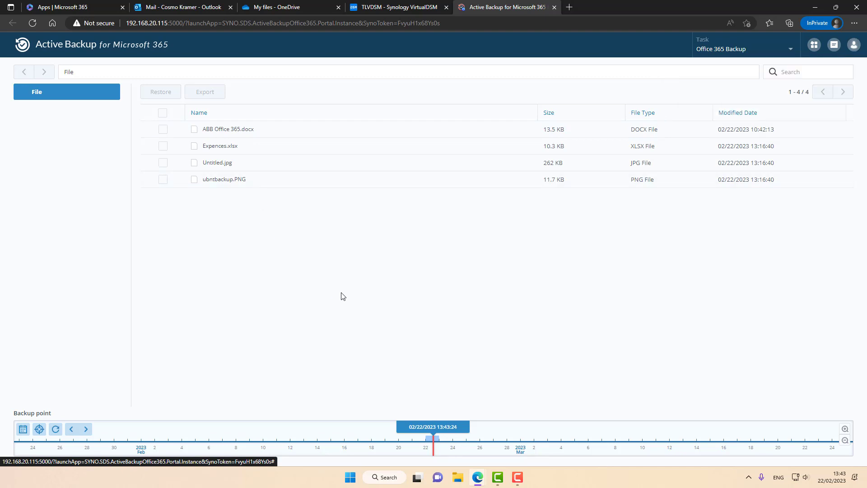
Step: In the backed-up Mail Inbox, select the New Employee Training and meeting scheduling emails
left_click(814, 44)
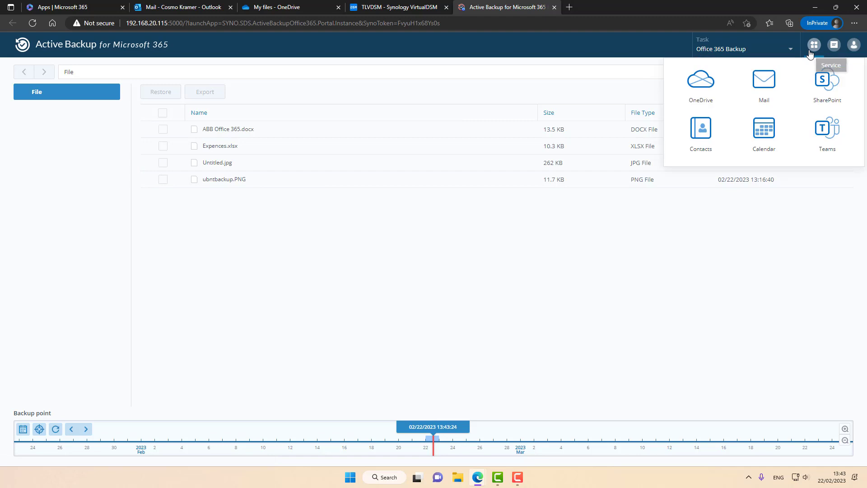
left_click(767, 80)
left_click(53, 156)
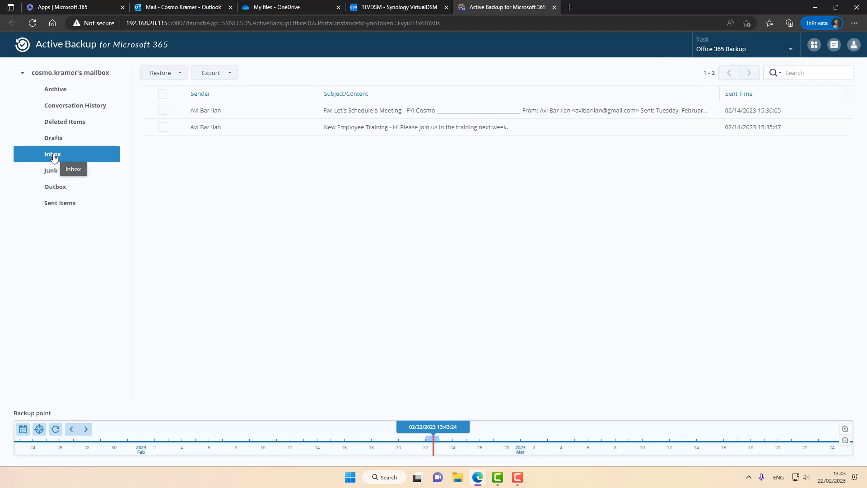
left_click(163, 127)
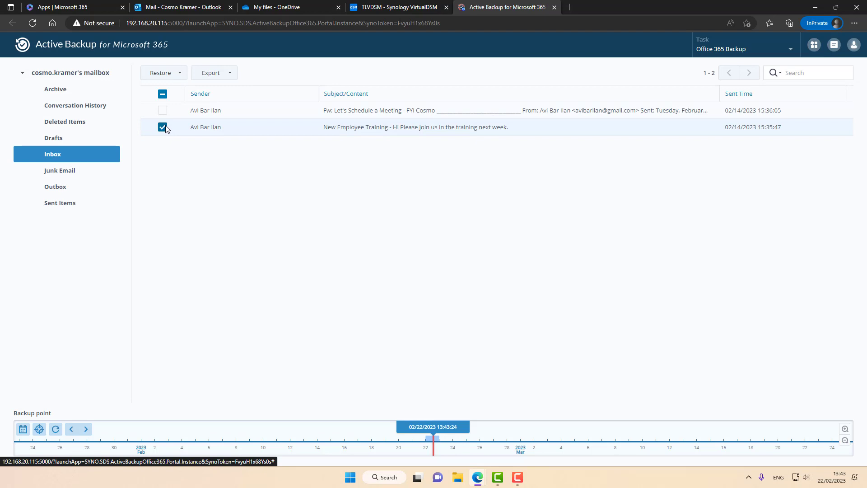
left_click(163, 112)
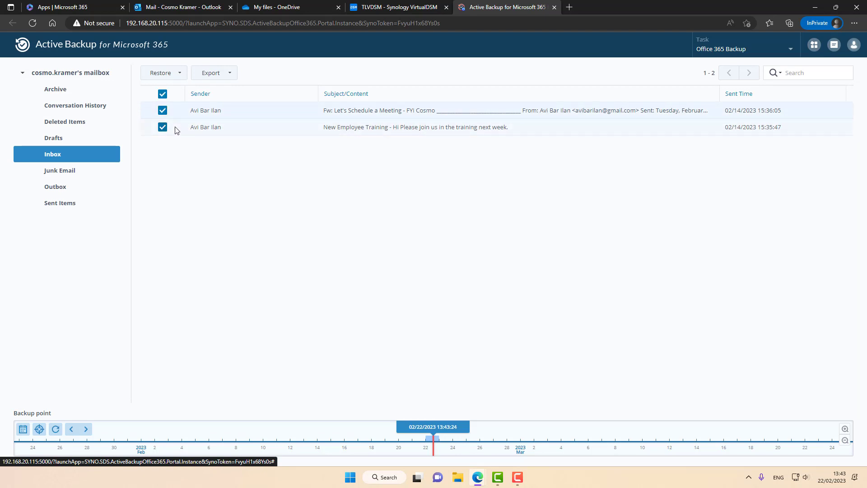